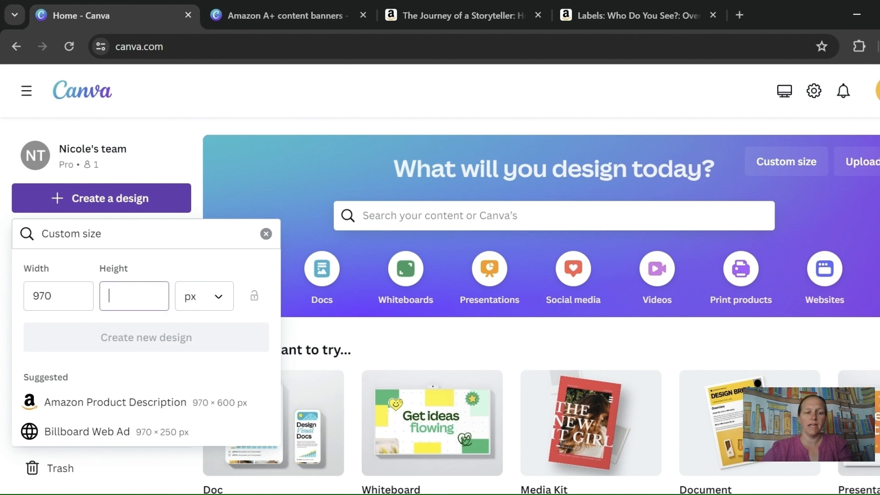
- Set the custom design height to 300 px and create the new 970 × 300 px design
type("300")
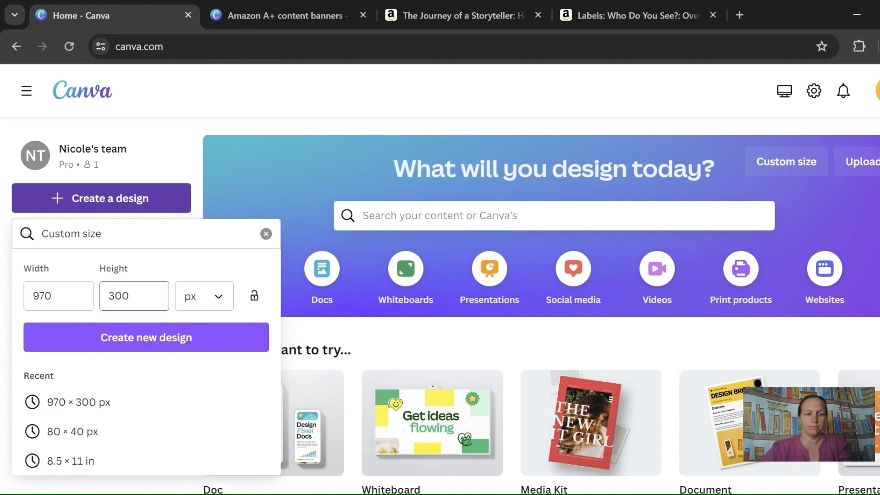
left_click(146, 337)
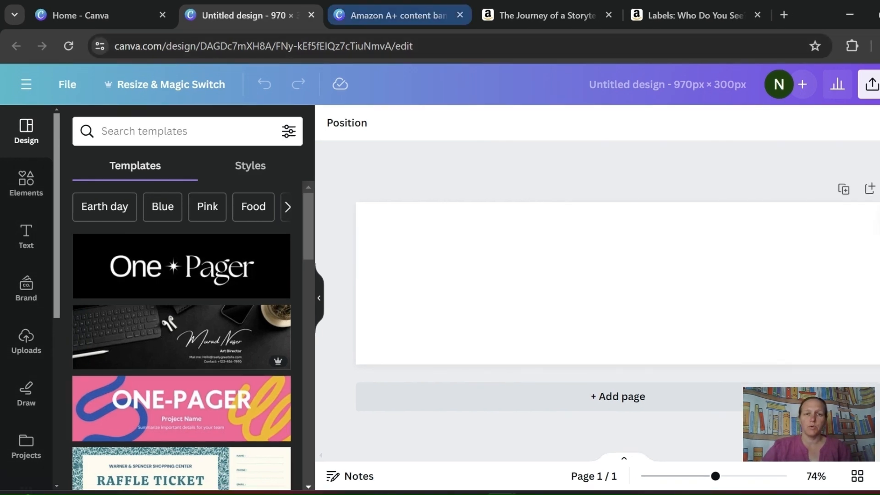
- In the Amazon A+ content banners design, recolor page 1's grades, words and level labels and their values to white
left_click(394, 15)
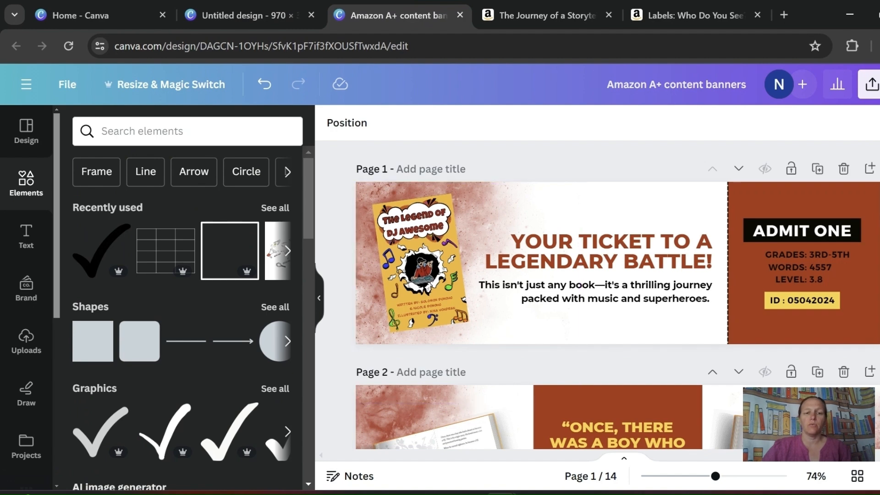
left_click(319, 298)
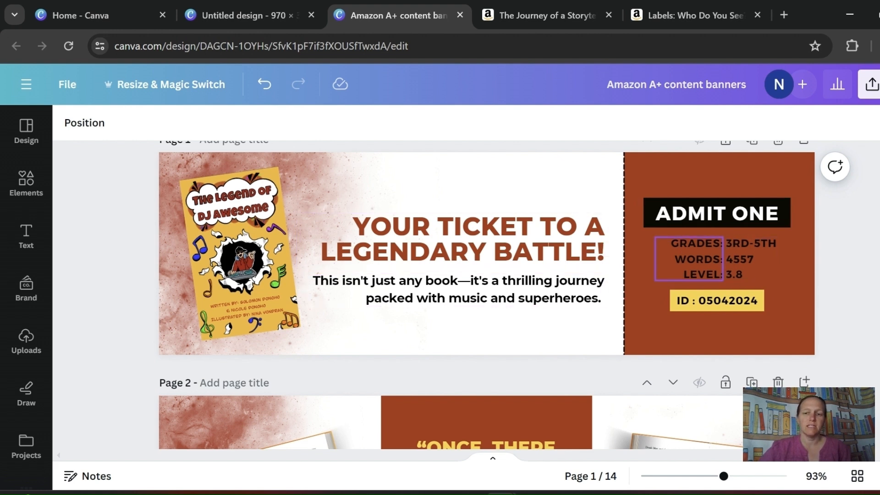
left_click(689, 259)
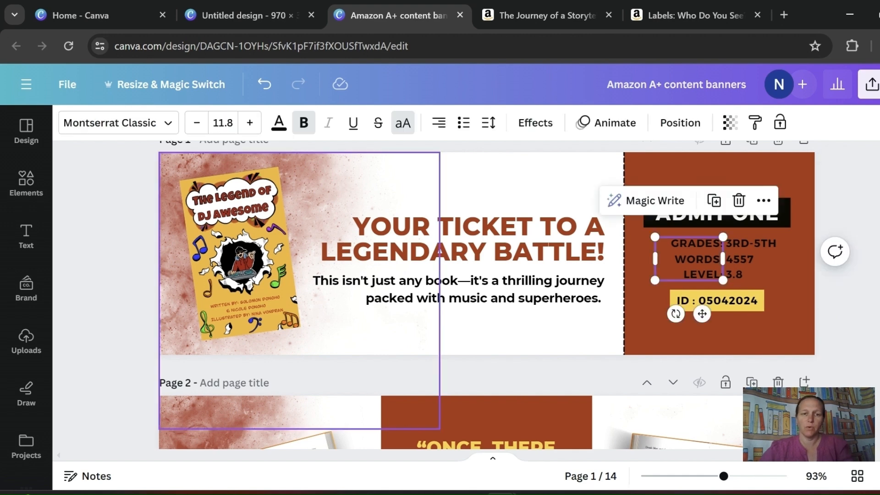
left_click(279, 122)
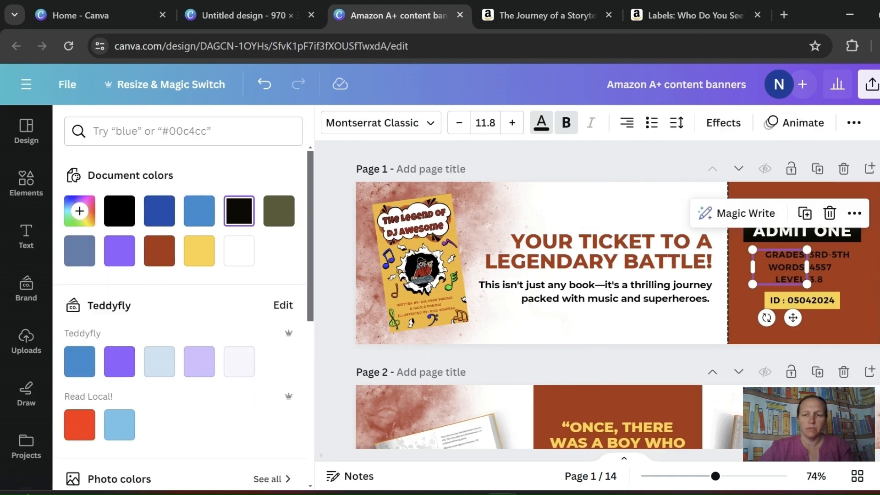
left_click(239, 250)
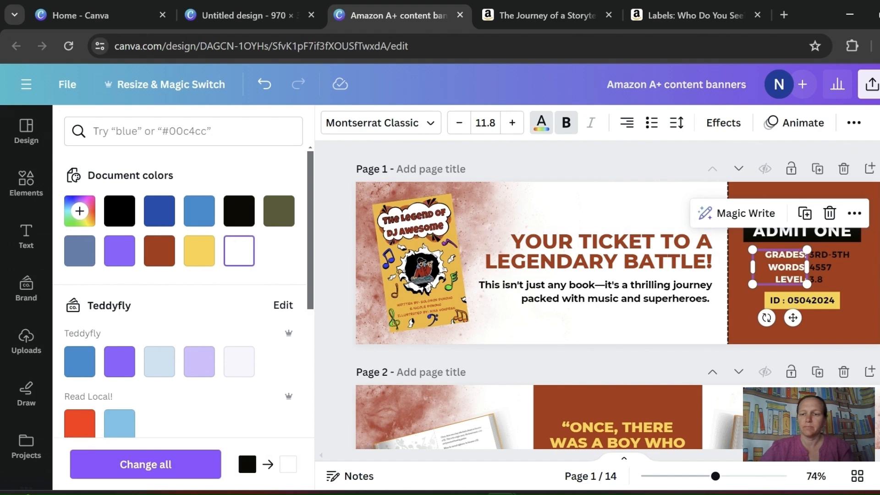
left_click(831, 267)
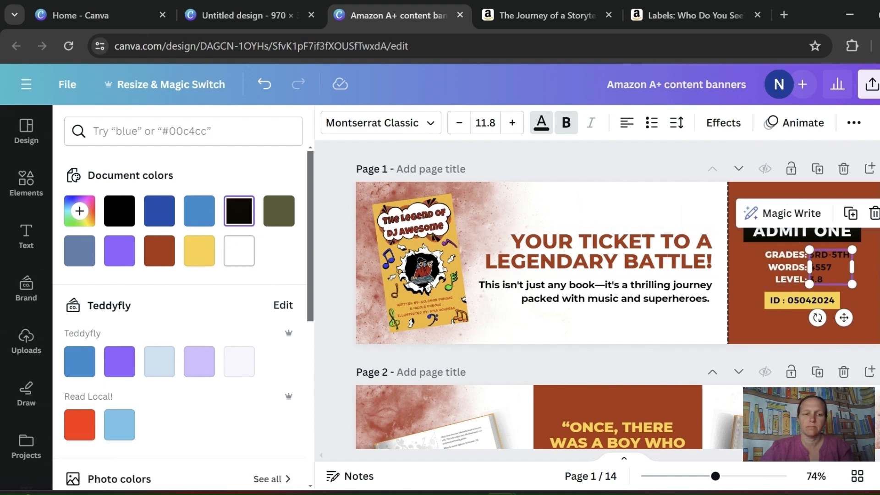
left_click(239, 251)
left_click(318, 298)
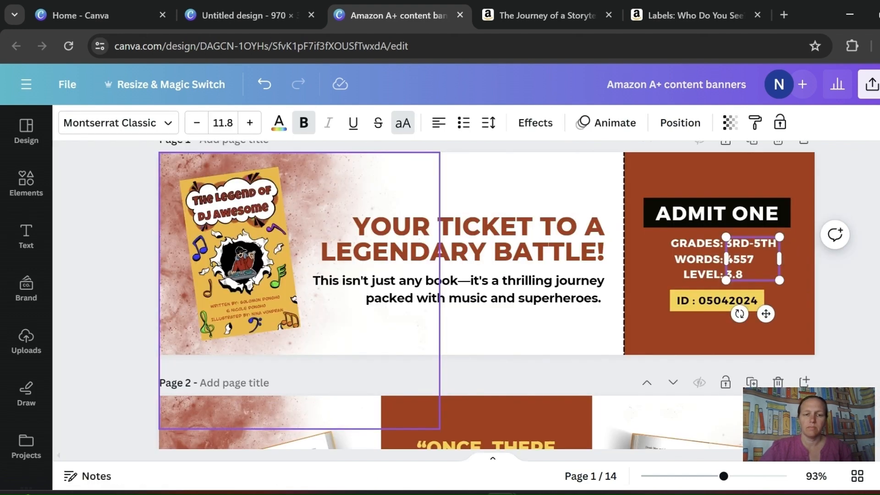
key("Escape")
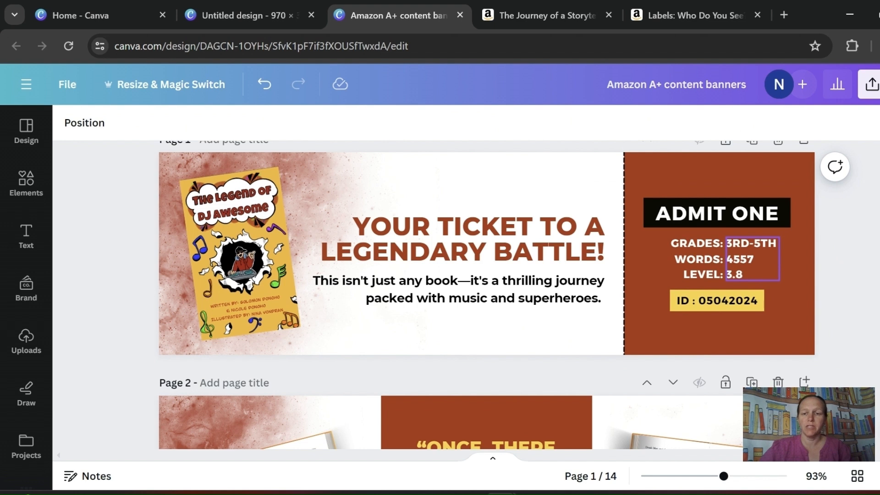
left_click(689, 258)
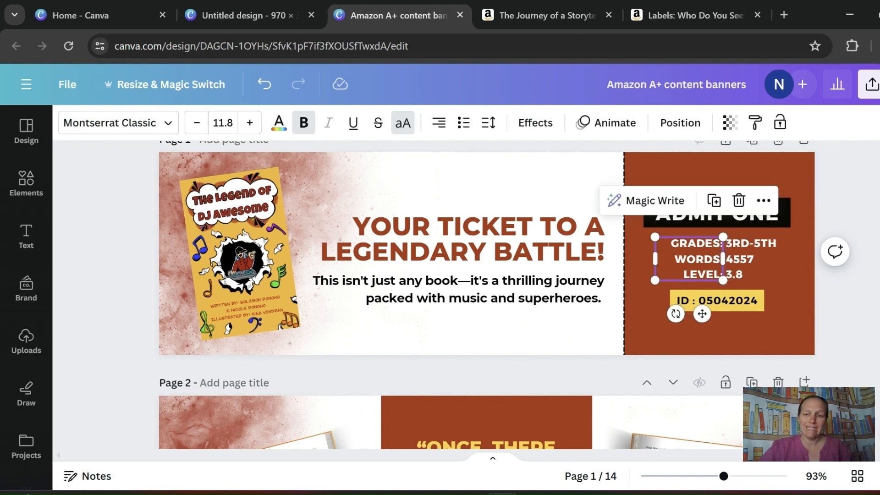
key("Escape")
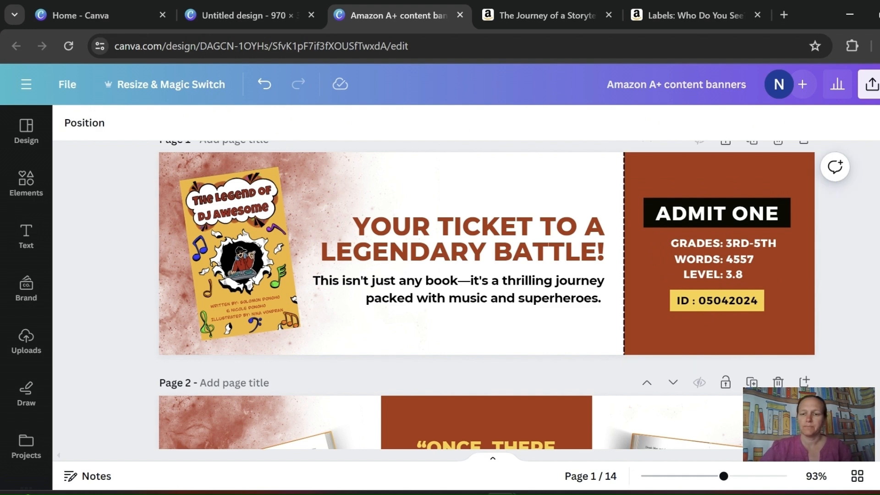
- Review the DJ Awesome banners on pages 2 to 4, including the story quote, author and writing prompt layouts
scroll(715, 257, "down", 4)
scroll(486, 294, "down", 5)
scroll(486, 293, "up", 4)
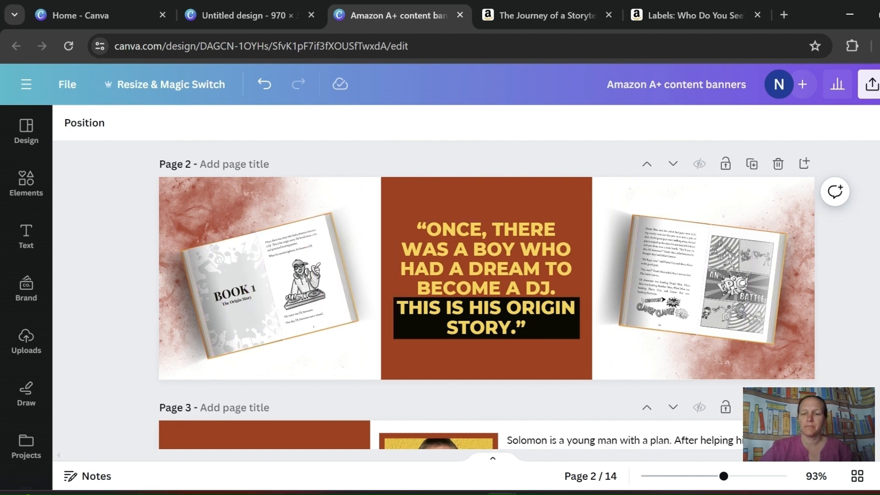
scroll(486, 293, "down", 1)
scroll(486, 294, "down", 2)
scroll(486, 294, "down", 1)
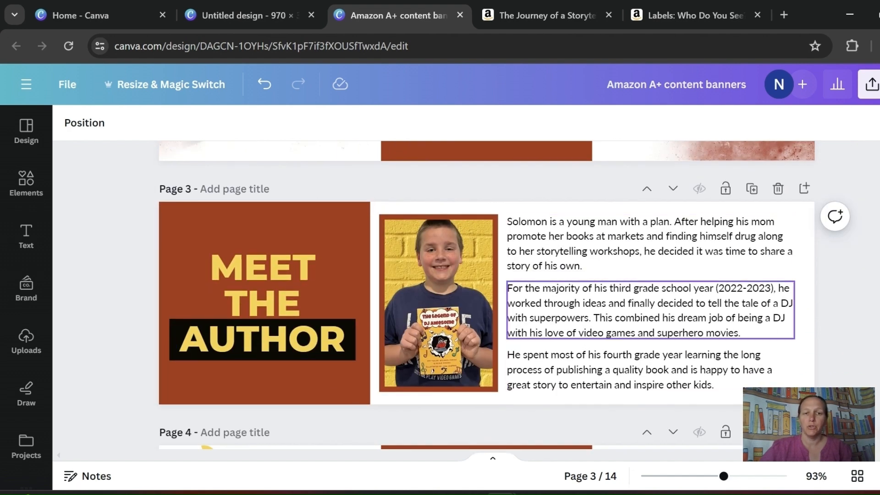
scroll(486, 293, "down", 5)
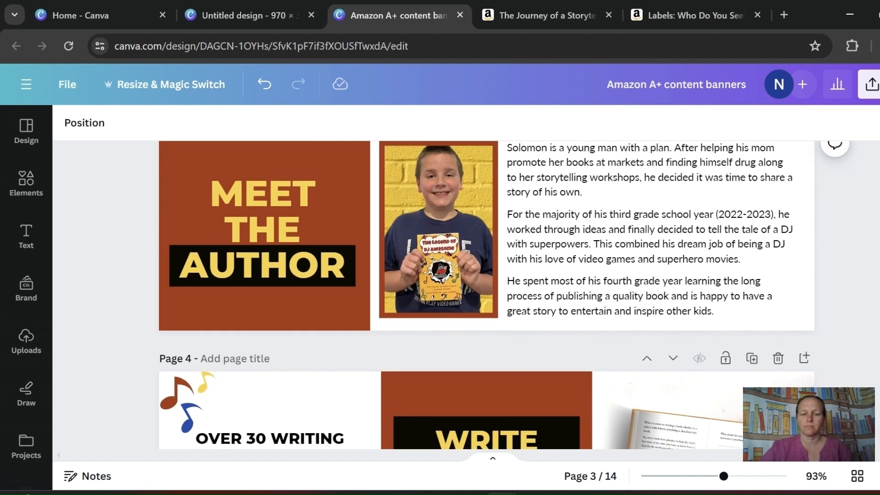
scroll(486, 293, "down", 2)
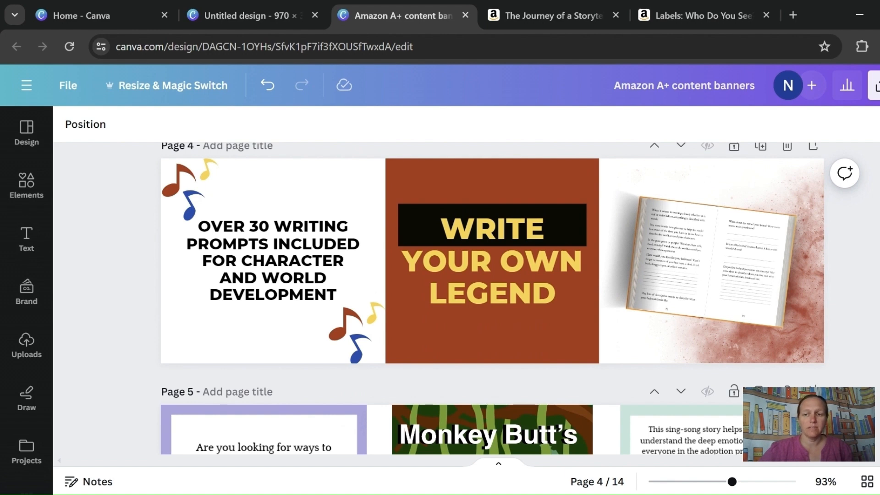
- Examine the banners from page 5 onward for the Monkey Butt, Labels and The Journey of a Storyteller books
scroll(492, 298, "down", 5)
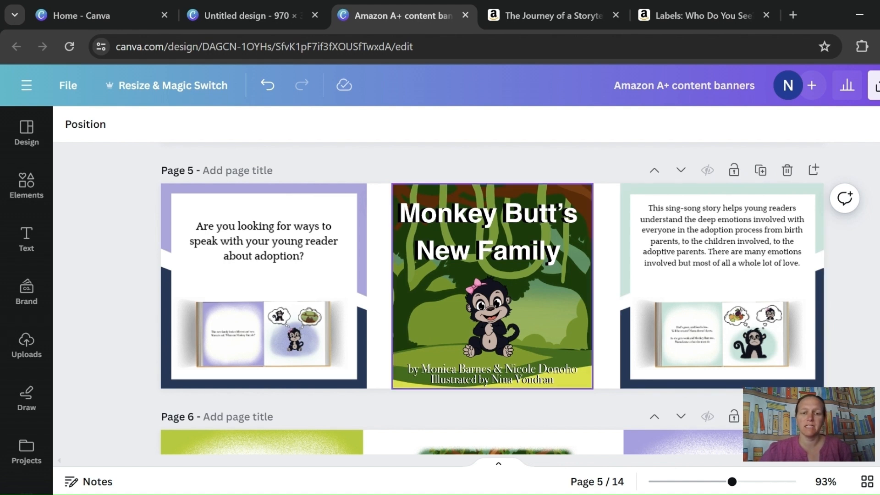
scroll(492, 367, "down", 2)
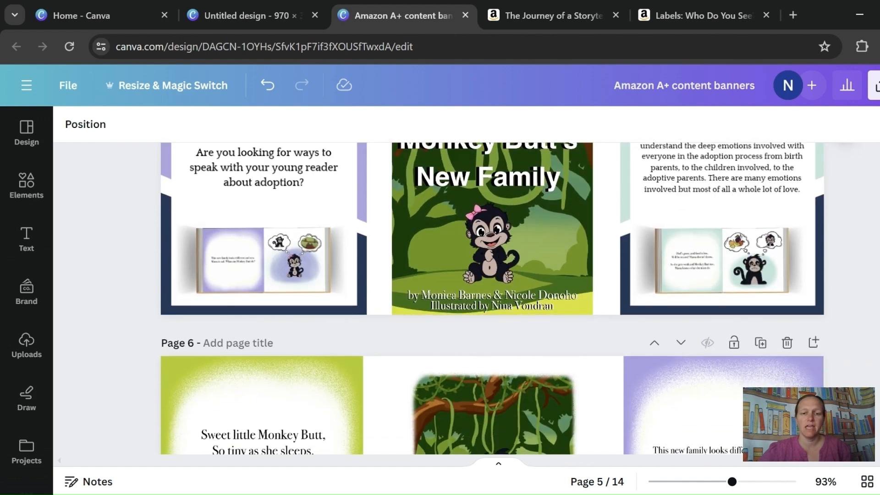
scroll(493, 366, "down", 1)
scroll(492, 366, "down", 2)
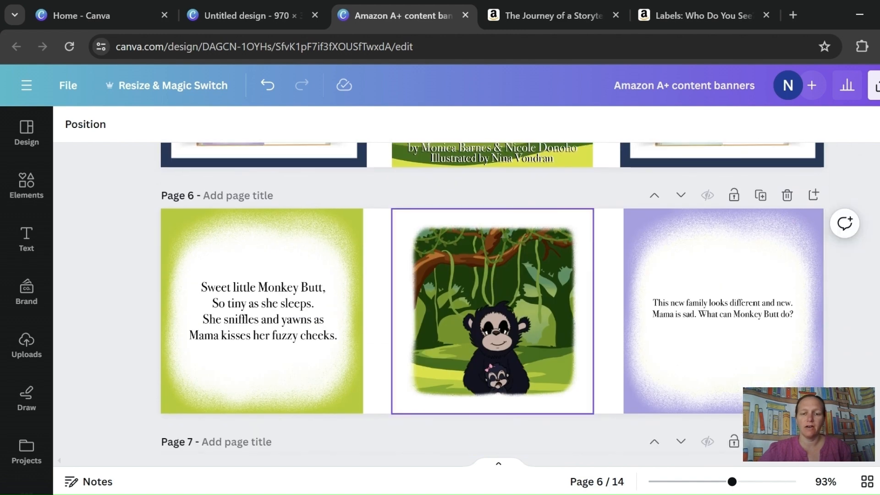
scroll(723, 320, "down", 4)
scroll(686, 379, "down", 2)
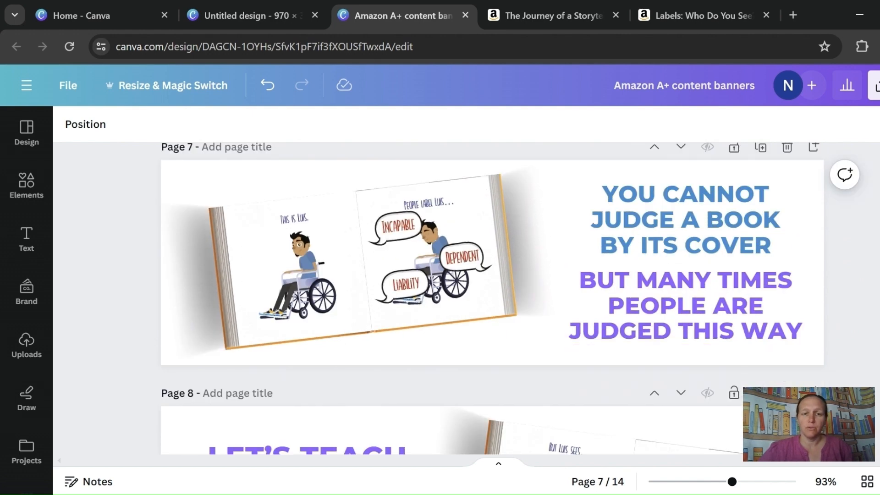
scroll(685, 379, "down", 3)
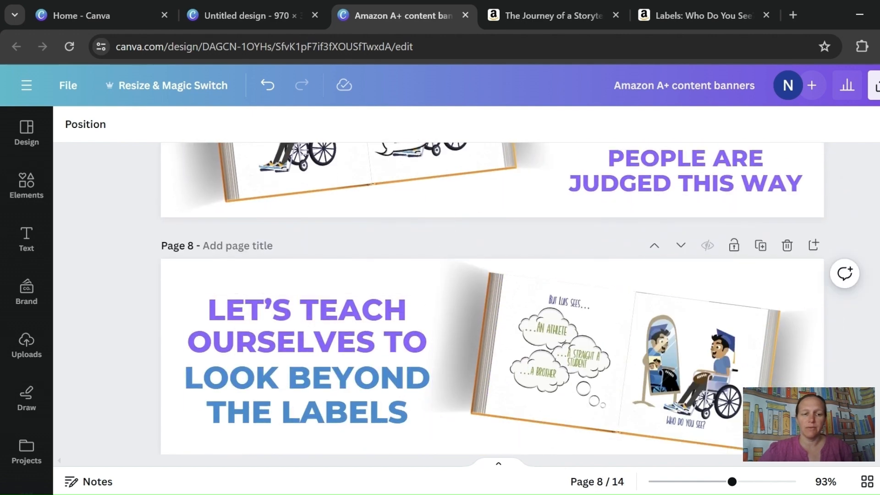
scroll(685, 379, "down", 5)
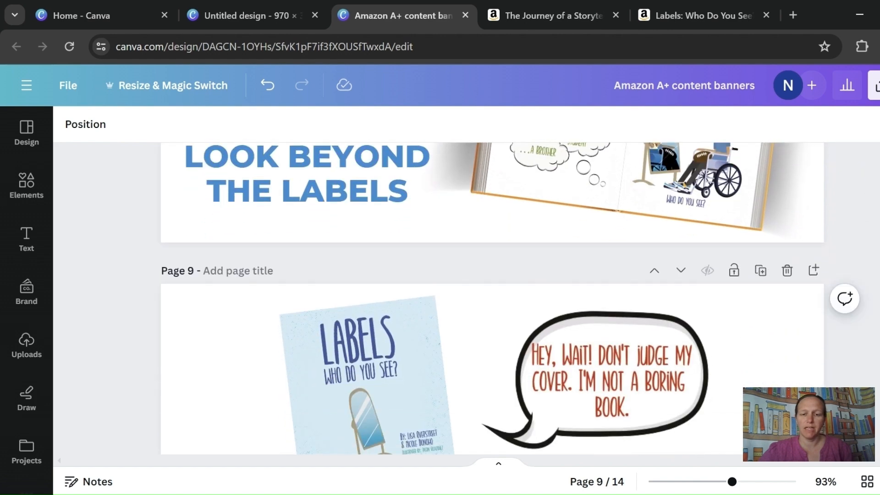
scroll(685, 379, "down", 2)
scroll(357, 298, "up", 5)
scroll(458, 275, "up", 1)
scroll(458, 275, "up", 3)
scroll(459, 275, "down", 15)
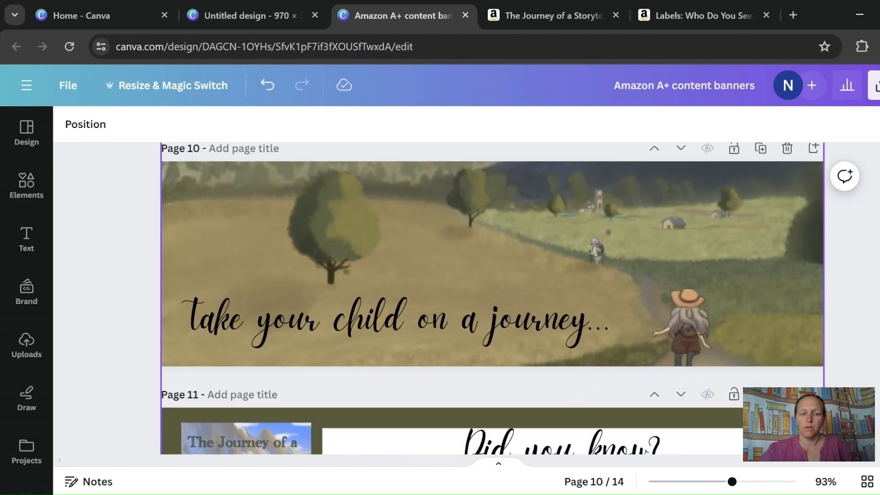
scroll(459, 275, "down", 3)
scroll(458, 275, "down", 6)
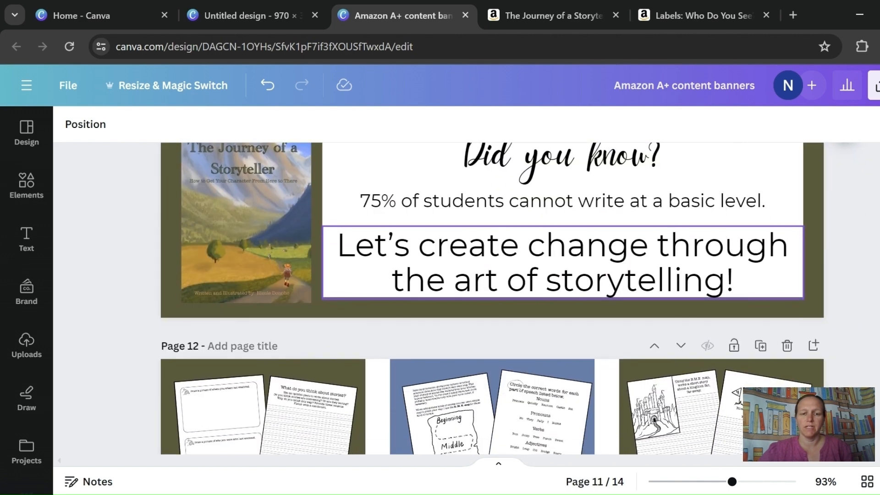
scroll(632, 296, "down", 5)
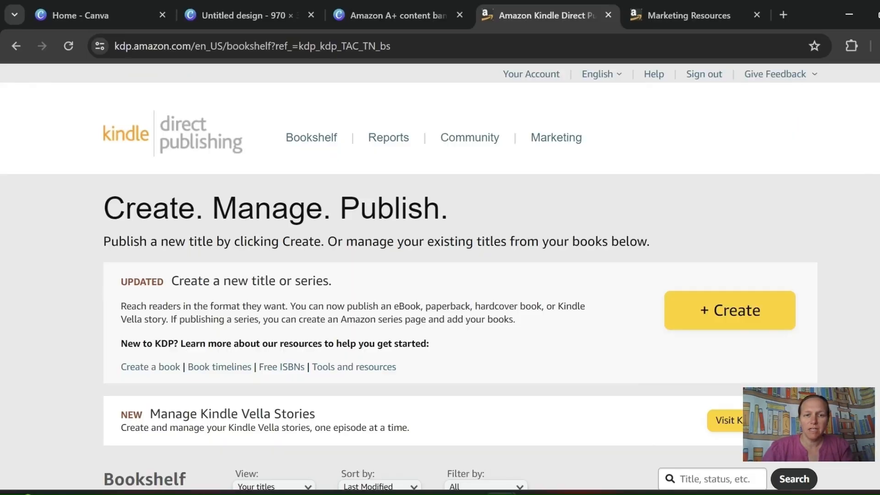
- Switch to Kindle Direct Publishing and open its Marketing Resources page
key("ctrl+Tab")
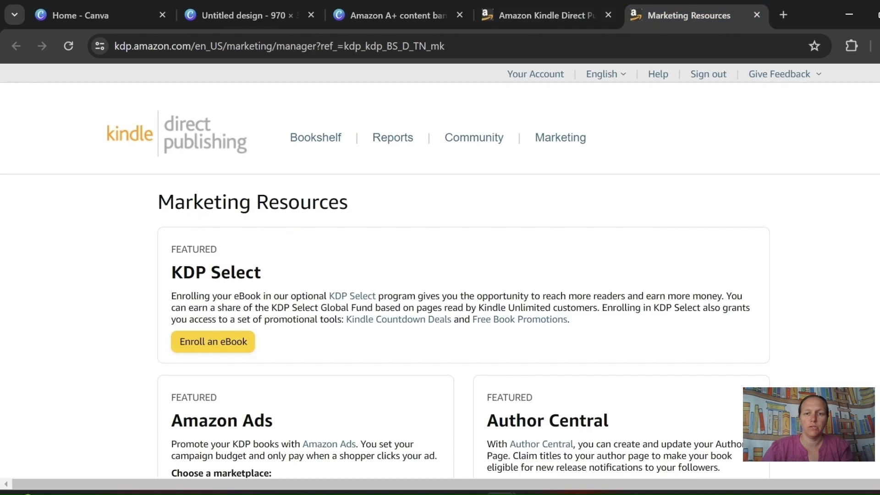
key("ctrl+shift+Tab")
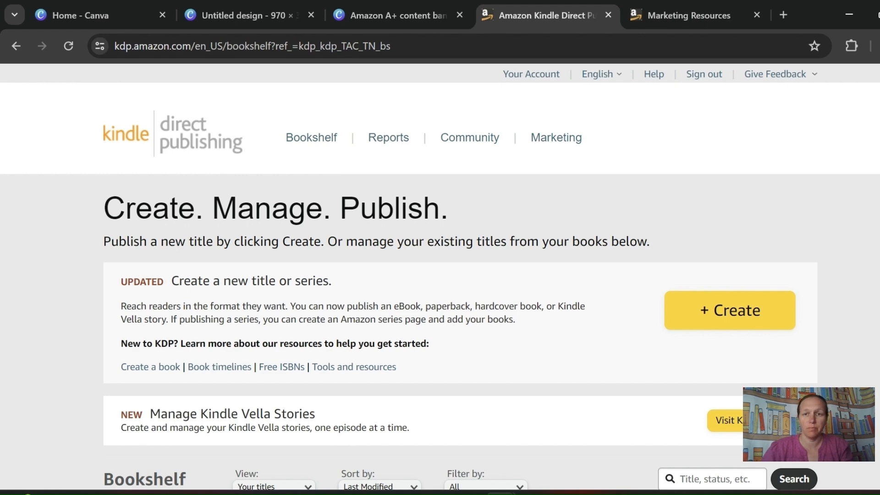
left_click(689, 15)
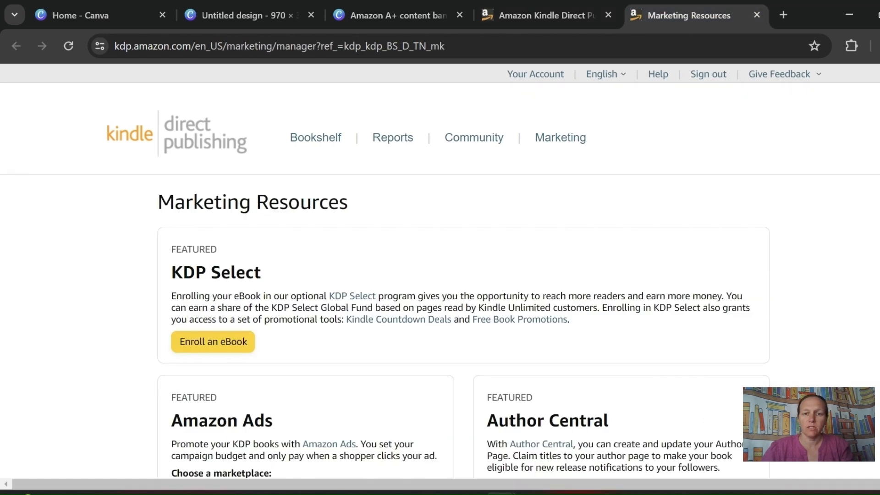
left_click(560, 138)
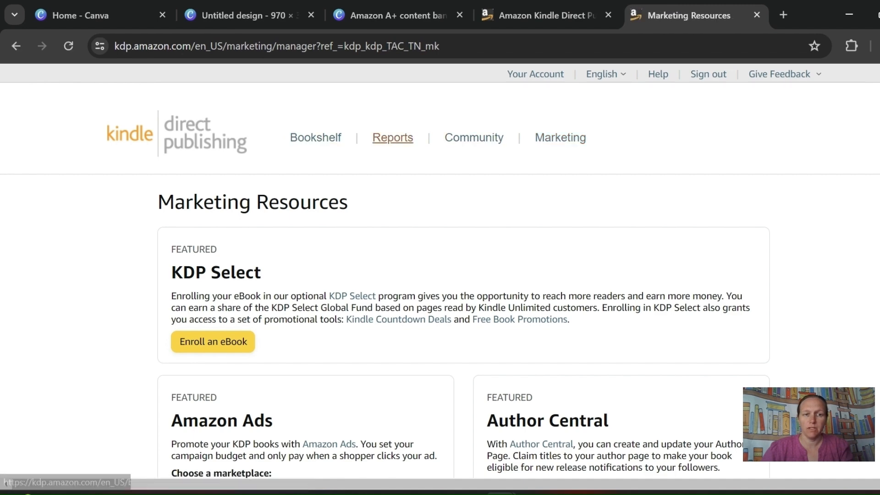
- Choose Amazon.com as the A+ Content marketplace and open the existing content list in the A+ Content Manager
scroll(315, 137, "down", 3)
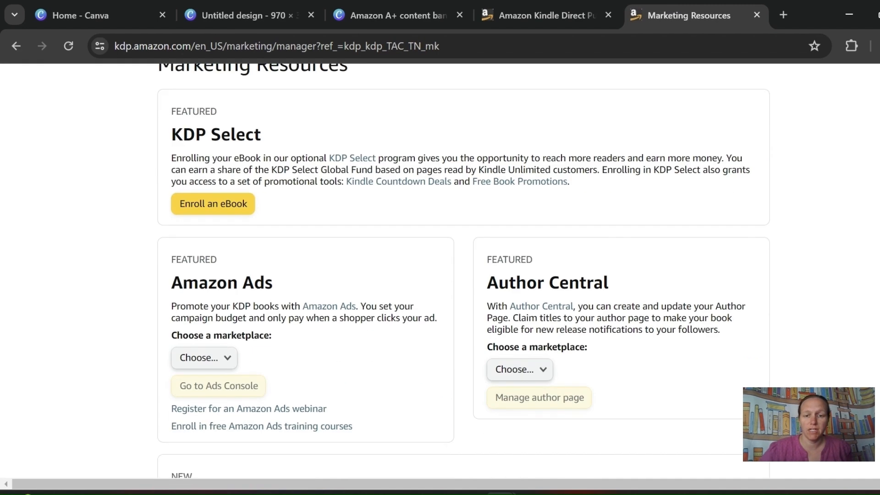
scroll(463, 271, "down", 6)
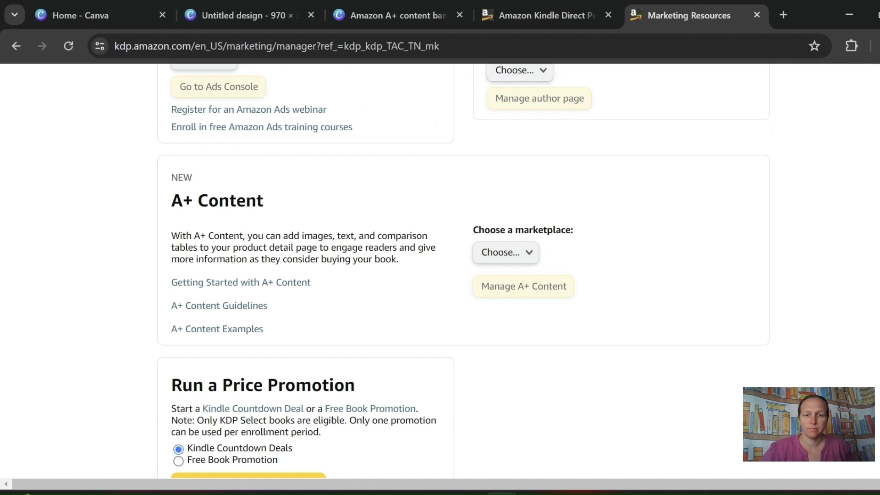
left_click(506, 253)
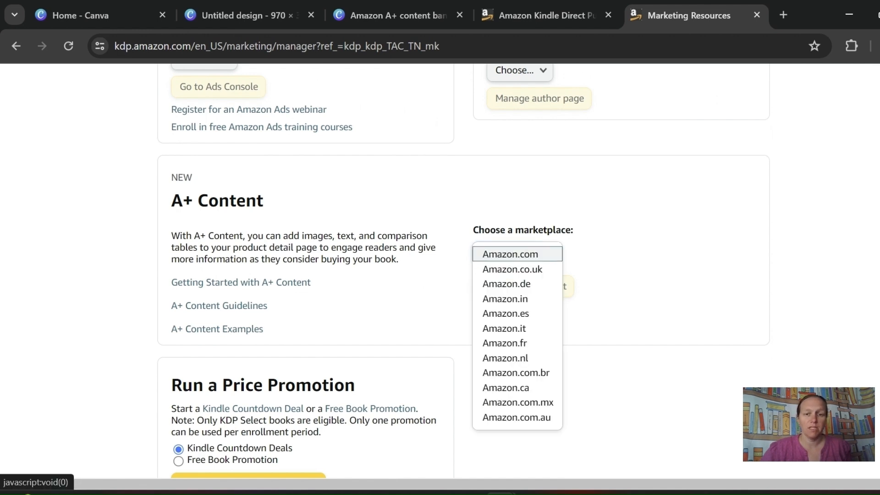
left_click(511, 255)
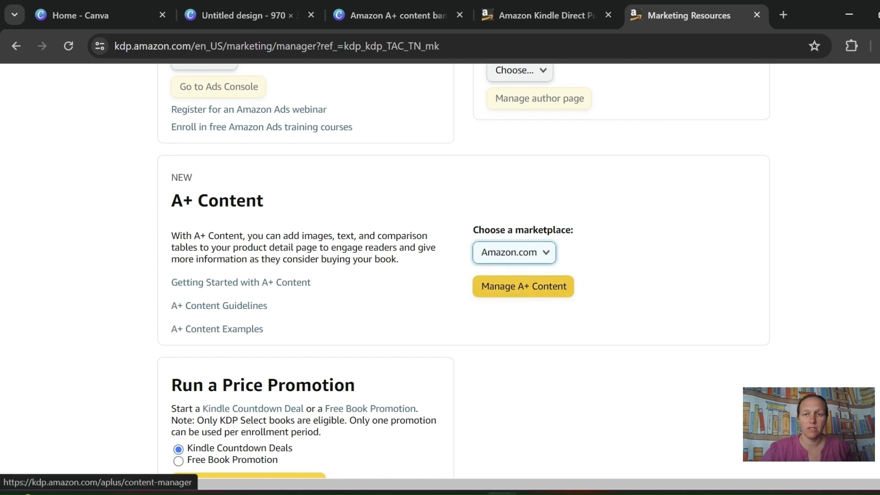
left_click(523, 286)
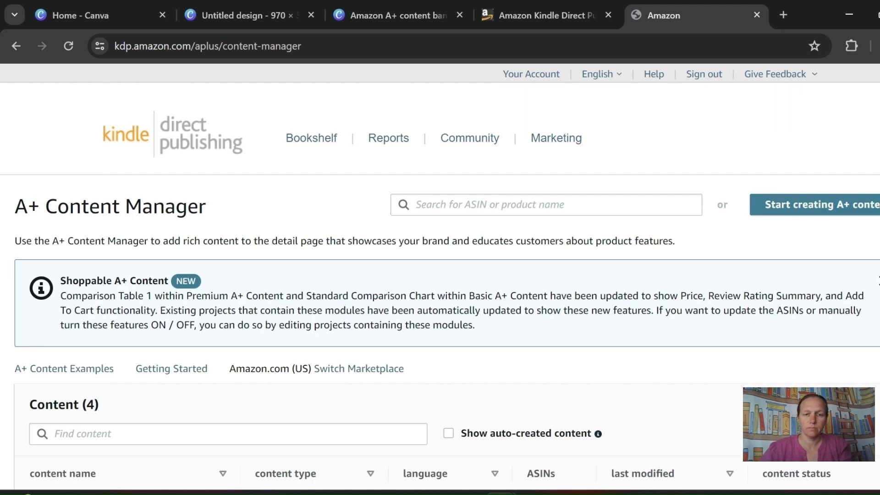
scroll(440, 275, "down", 5)
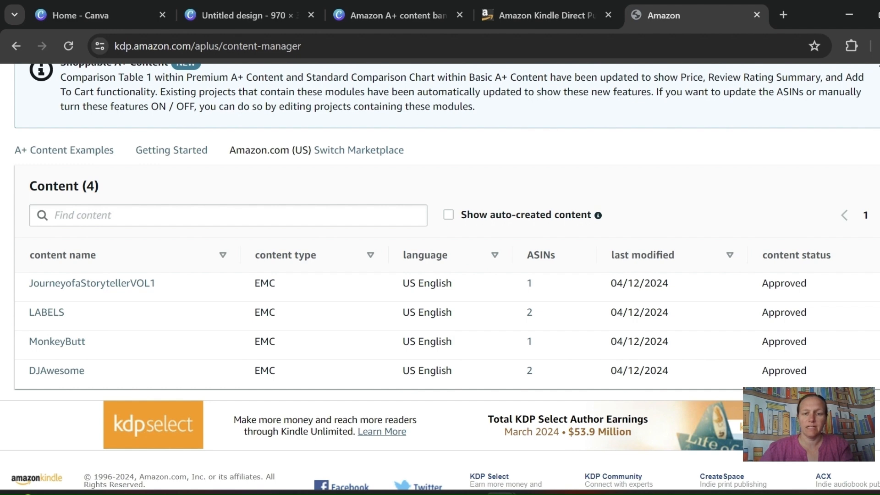
- Start creating new A+ content in US English and name it PrincessHair
scroll(440, 275, "up", 5)
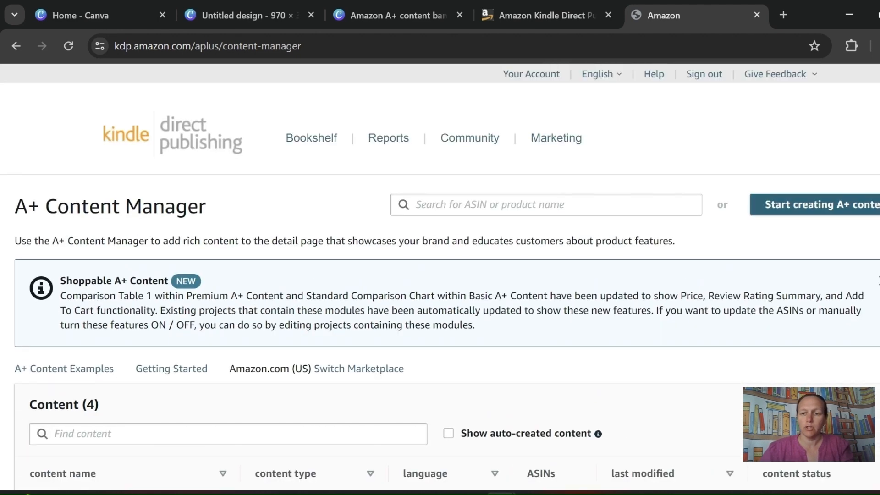
left_click(815, 204)
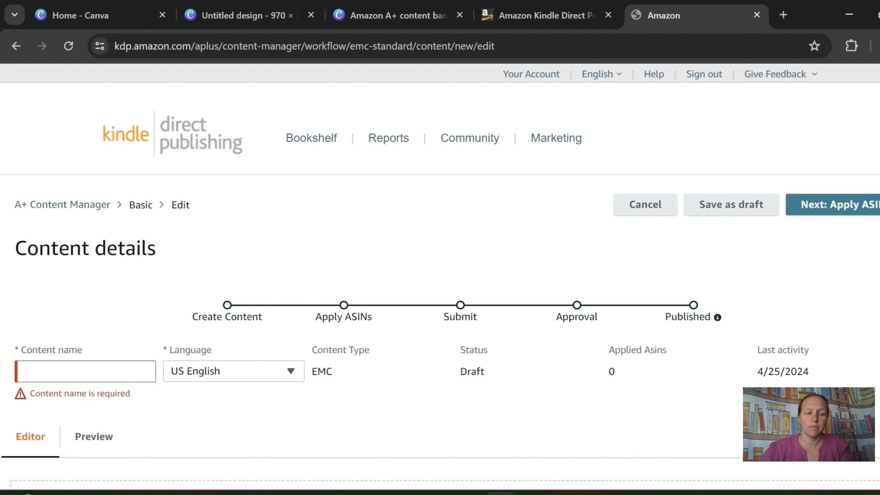
left_click(84, 372)
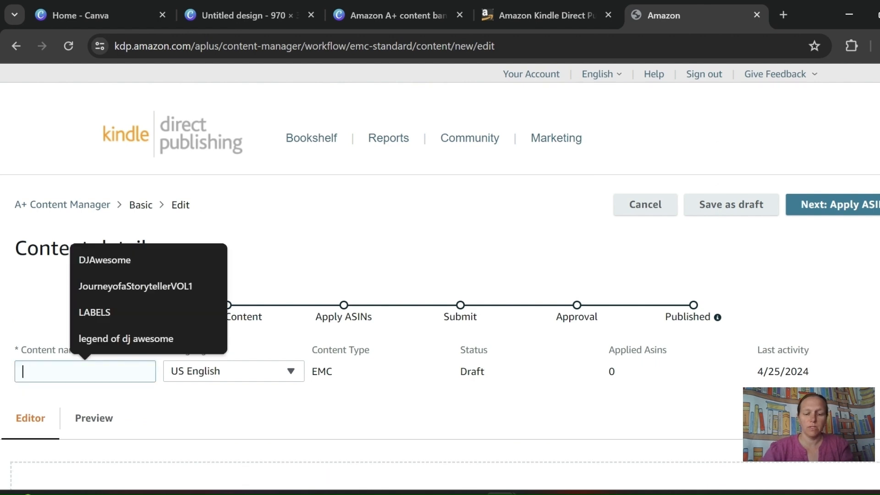
type("P")
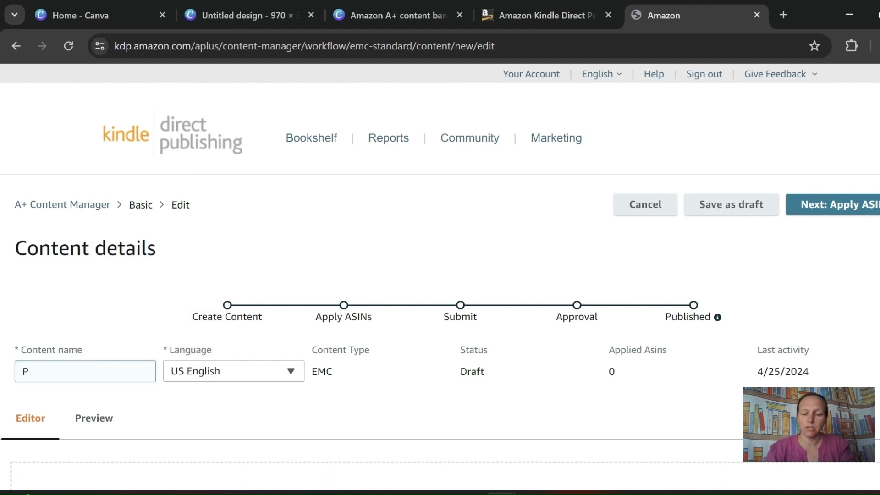
type("rinces")
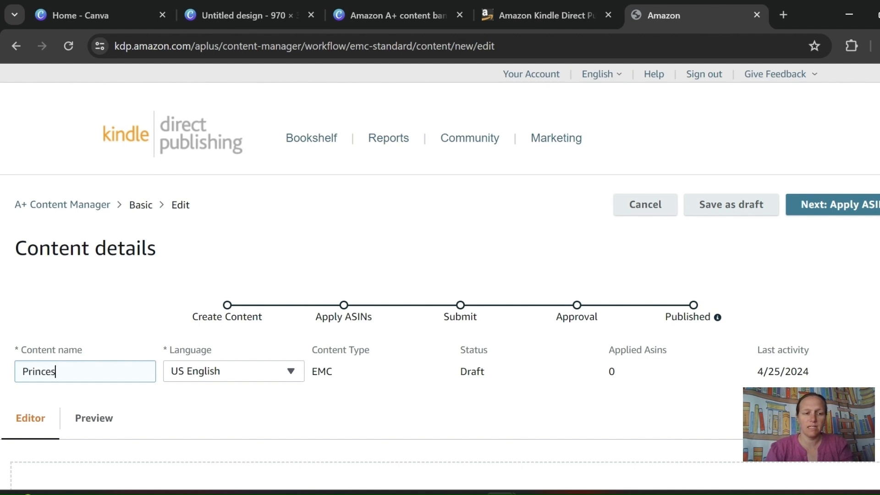
type("sHair")
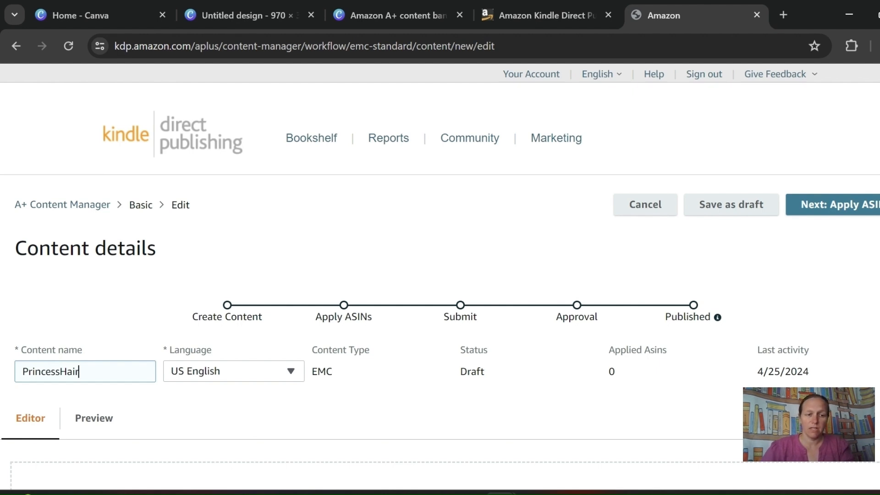
- Add a Standard Comparison Chart module to the PrincessHair content
scroll(440, 263, "down", 2)
scroll(440, 263, "down", 3)
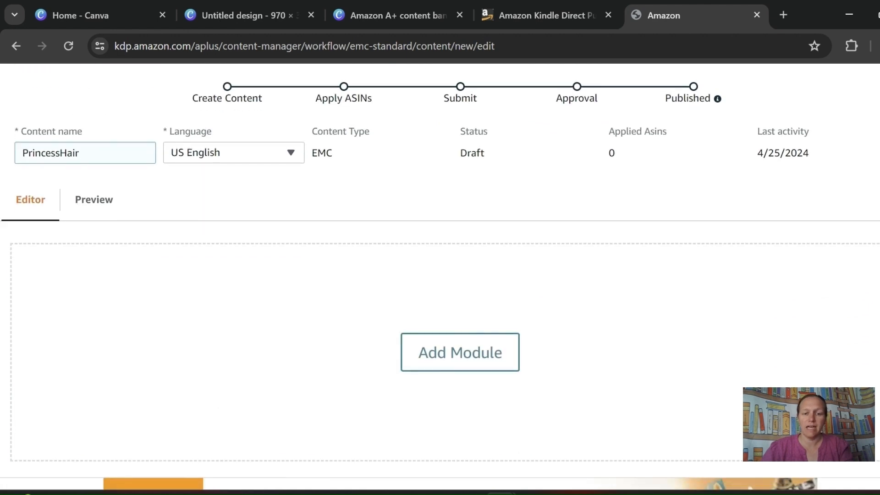
left_click(460, 352)
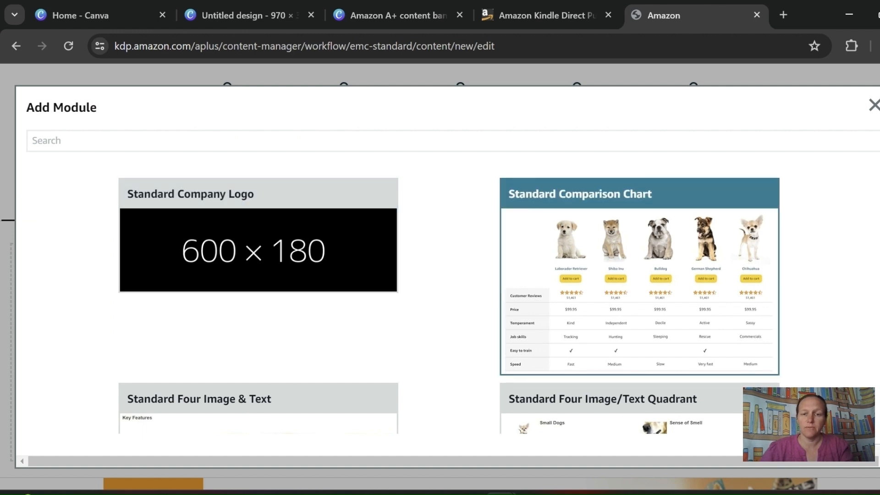
scroll(639, 275, "down", 4)
scroll(640, 298, "down", 3)
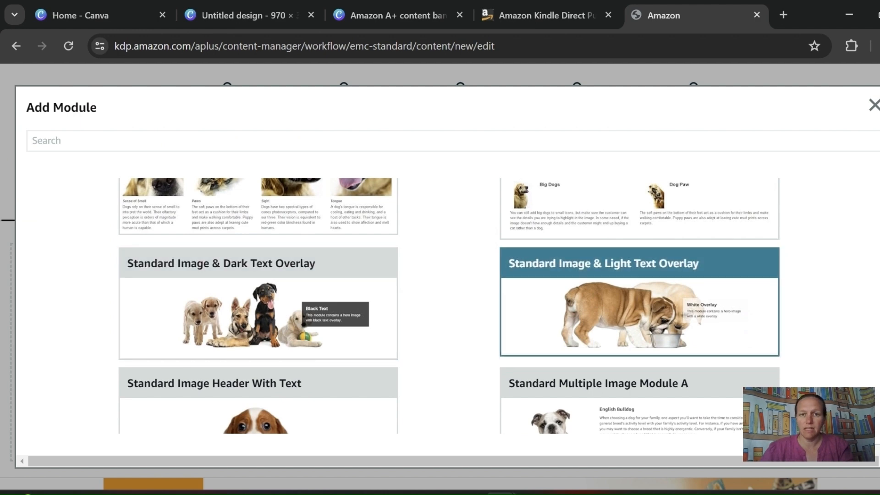
scroll(639, 298, "up", 6)
left_click(639, 284)
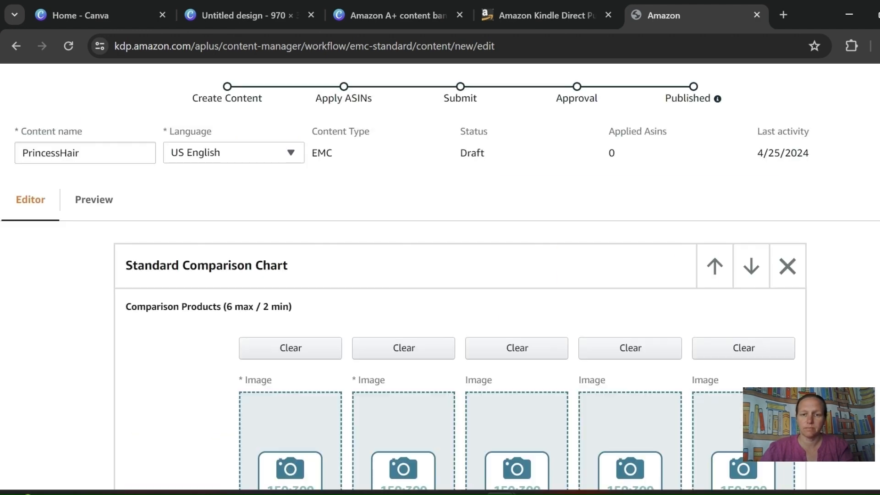
- Look through the comparison chart's image, title, ASIN and metric fields, and remove the module from the project
scroll(440, 284, "down", 2)
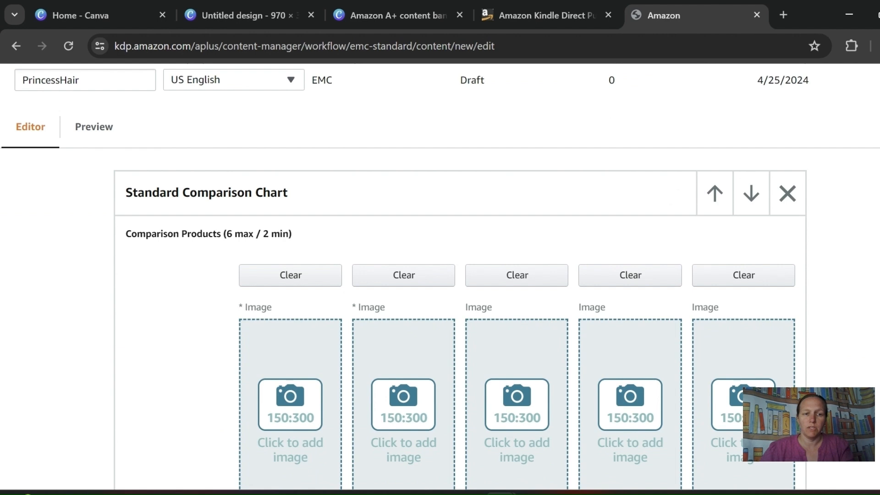
scroll(440, 275, "down", 5)
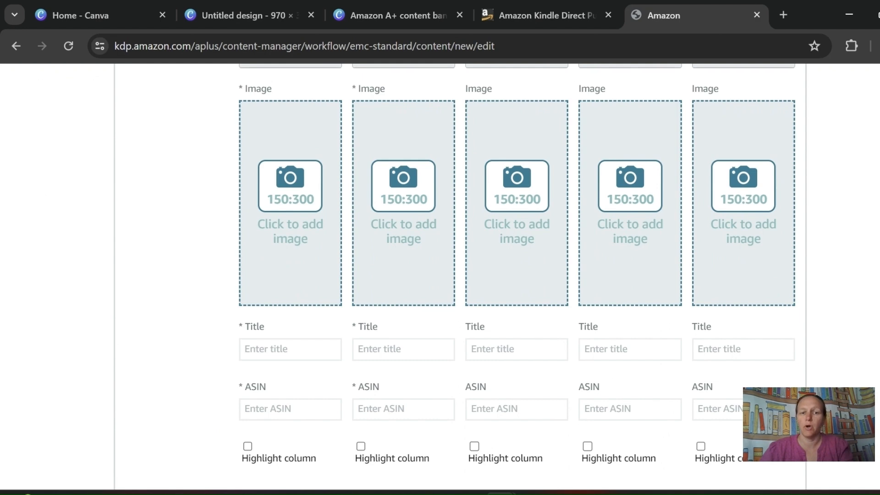
scroll(440, 275, "down", 2)
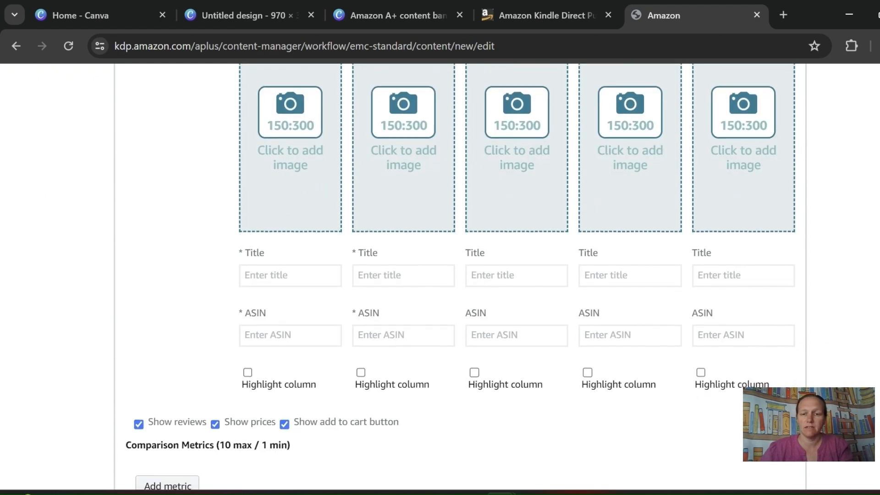
scroll(440, 275, "down", 3)
scroll(440, 275, "up", 10)
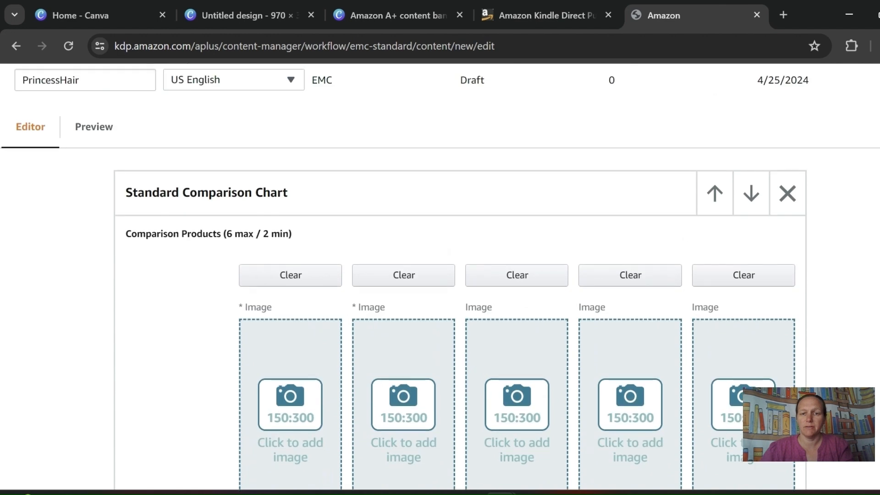
left_click(787, 193)
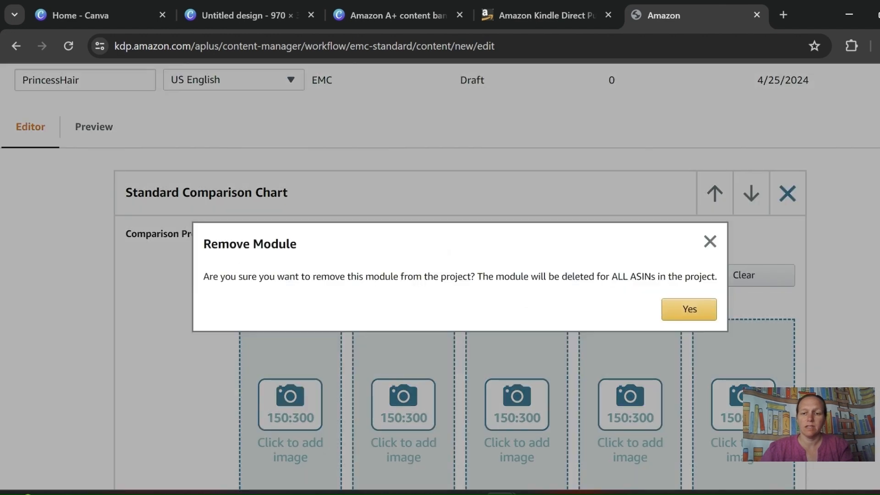
left_click(689, 309)
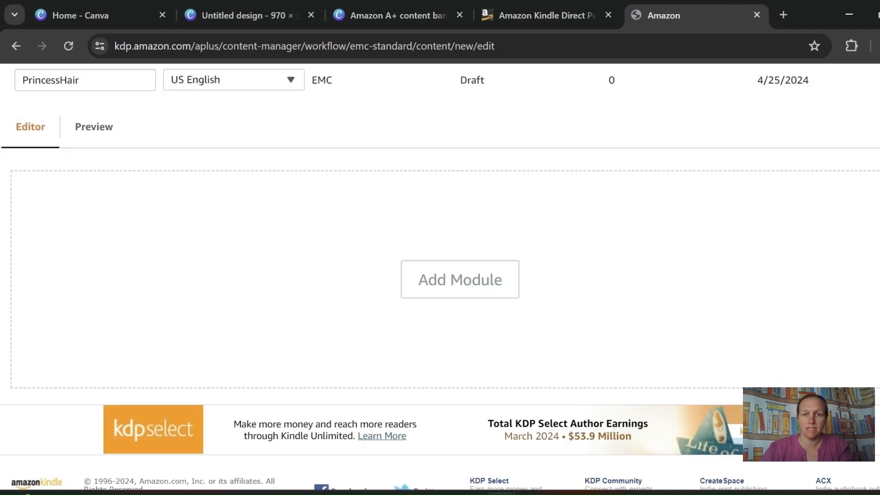
- Add a Standard Image & Light Text Overlay module and open its background image upload
left_click(460, 280)
scroll(639, 238, "down", 8)
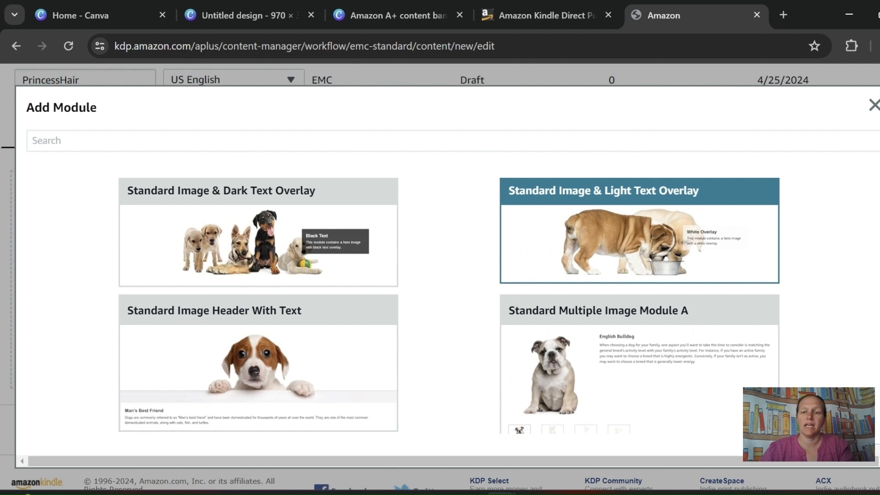
left_click(639, 239)
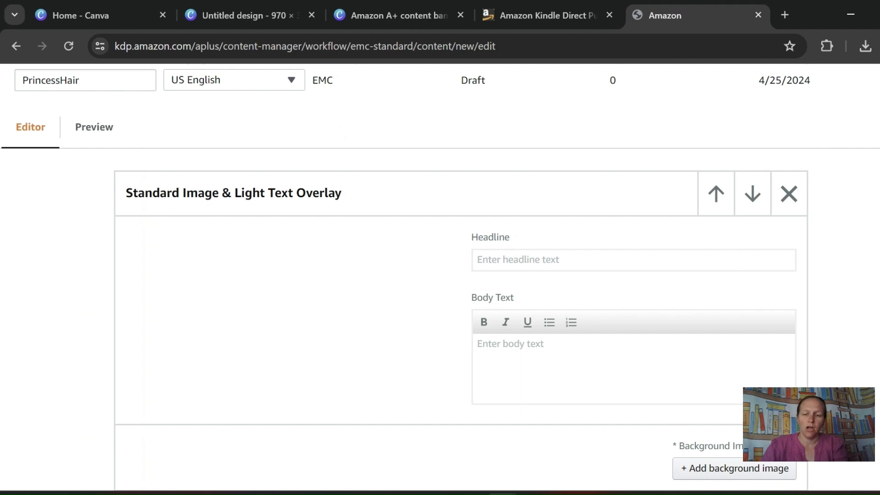
scroll(440, 275, "down", 2)
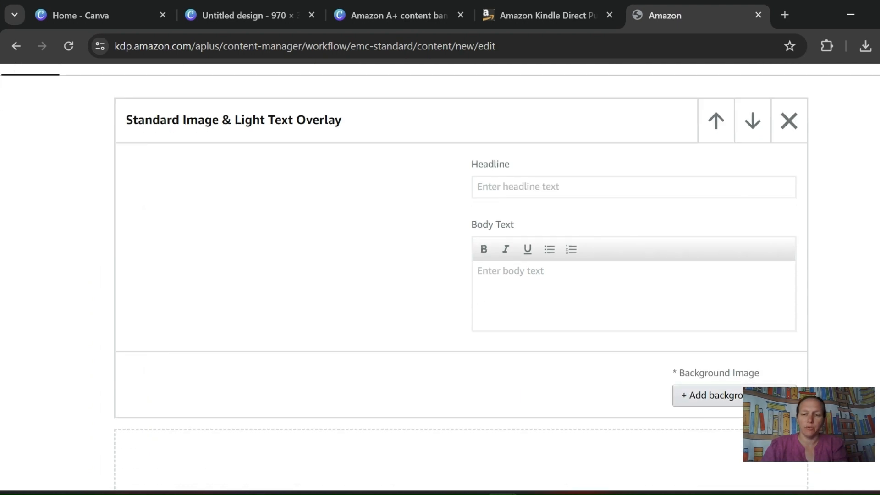
left_click(710, 395)
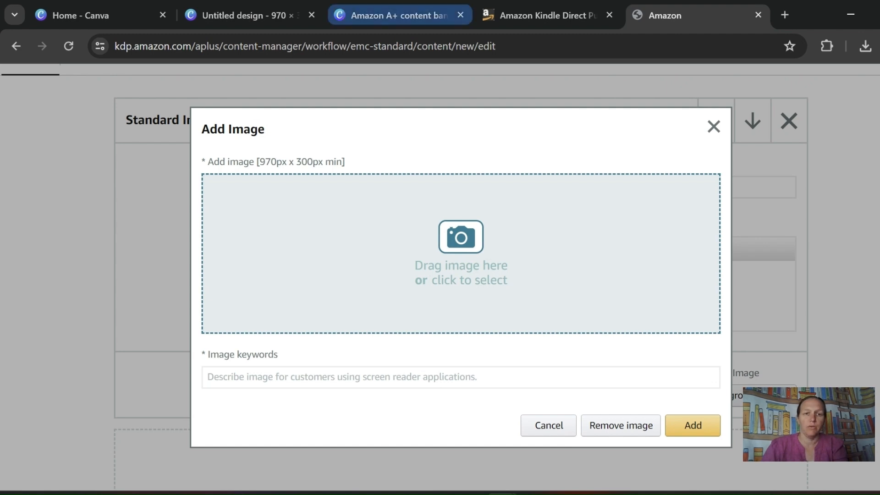
- Switch to the Amazon A+ content banners design in Canva and review the princess hair banners on its last pages
left_click(395, 15)
left_click(578, 183)
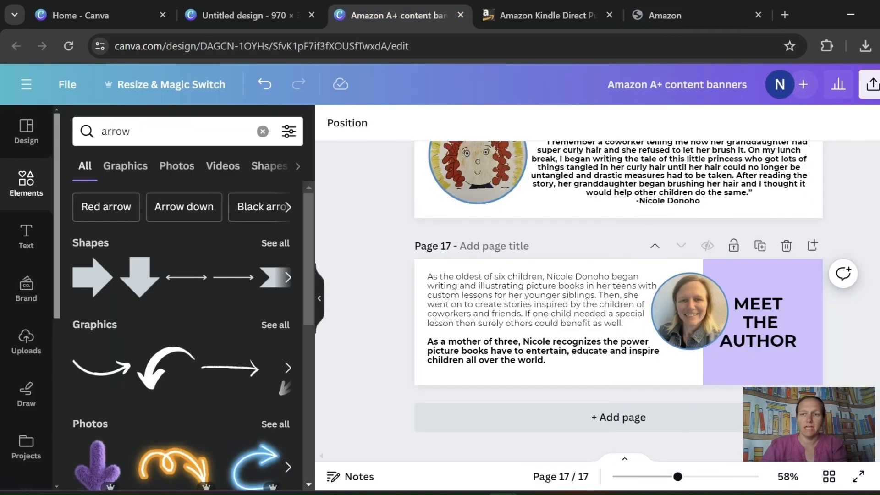
scroll(763, 348, "up", 1)
scroll(619, 293, "up", 8)
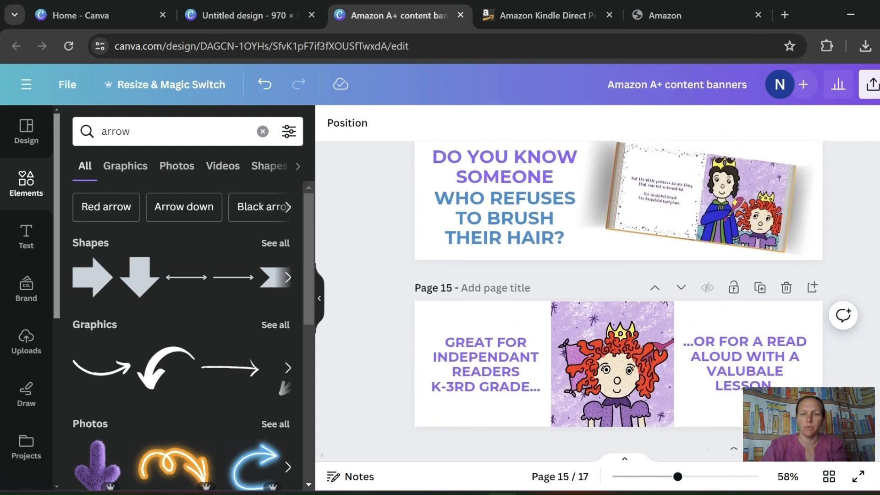
scroll(619, 293, "down", 8)
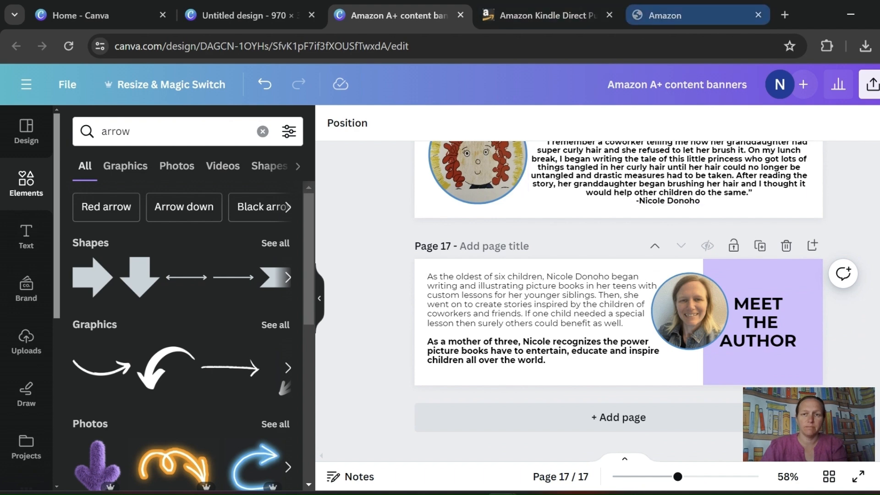
- Return to the A+ Content Manager and load the "Amazon A+ content banners" file from Downloads as the background image
left_click(664, 15)
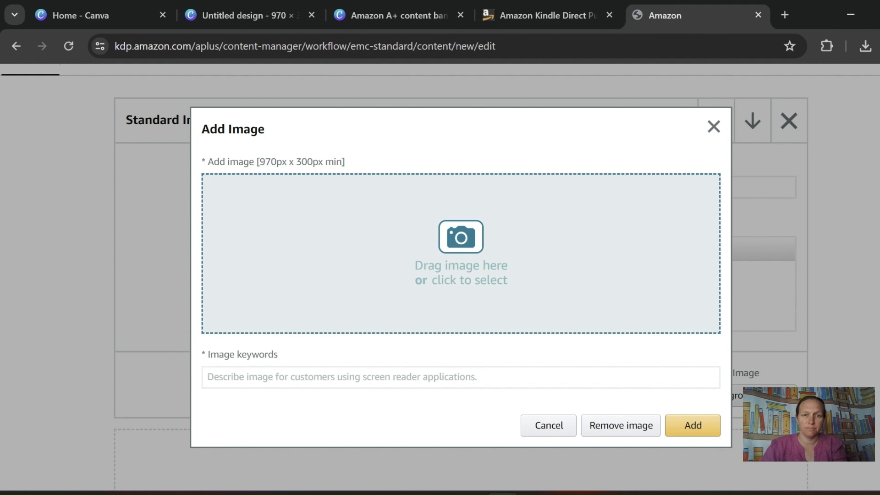
left_click(461, 253)
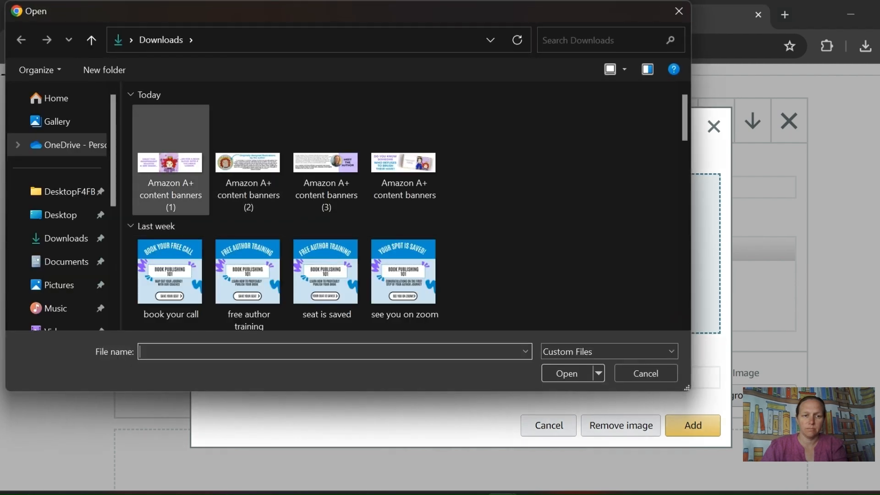
left_click(163, 169)
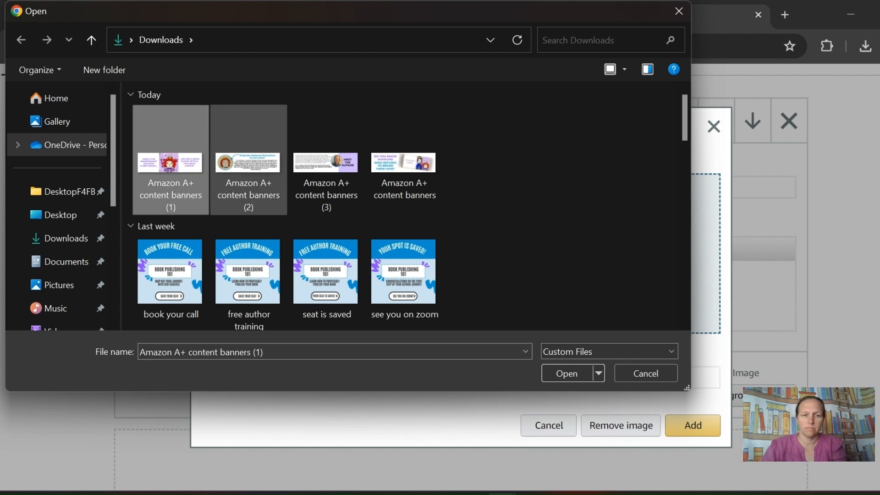
left_click(403, 169)
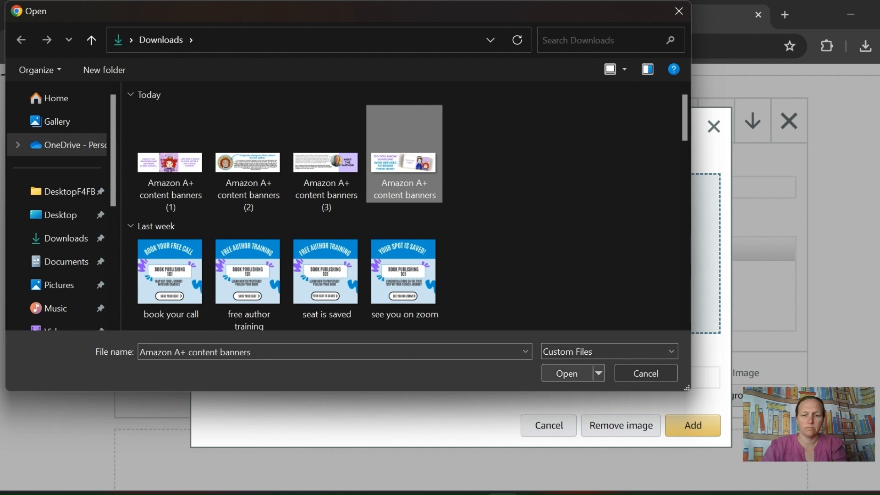
left_click(567, 374)
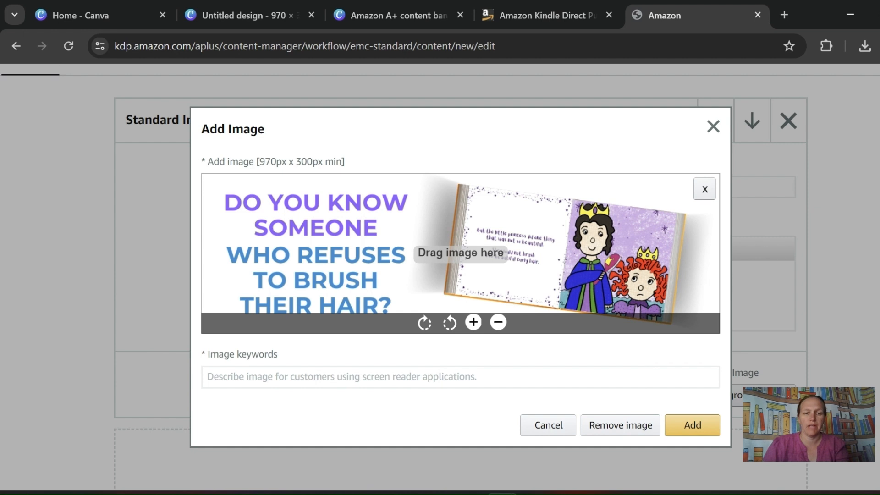
- Set the image keywords to "open interior of the little princess who wouldn't brush her hair"
left_click(460, 377)
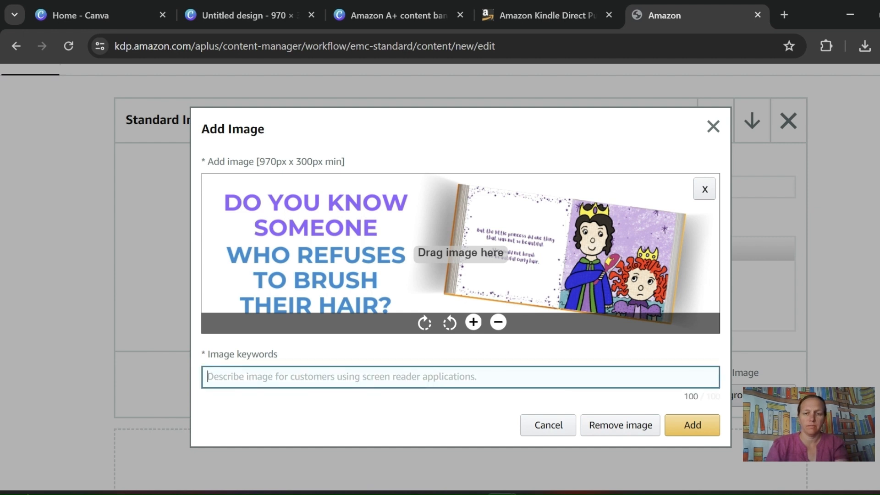
type("open book")
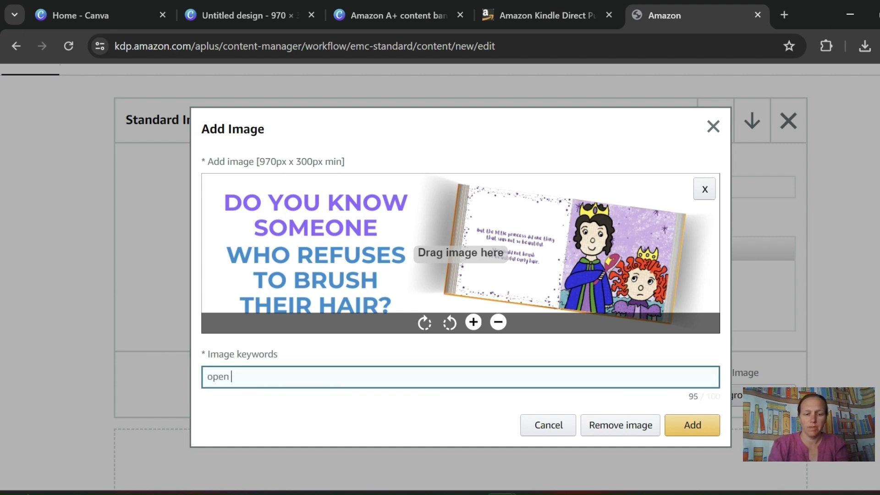
key("BackSpace")
key("BackSpace")
key("BackSpace")
key("BackSpace")
key("BackSpace")
type("interi")
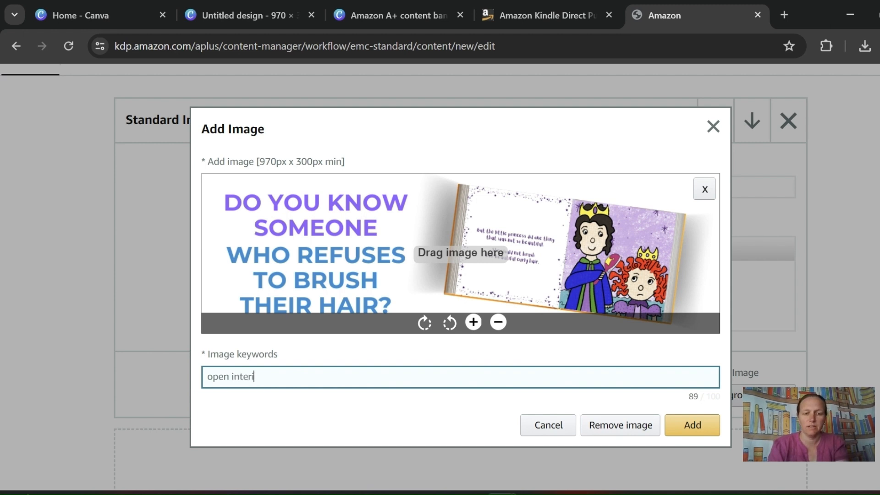
type("or of the littl")
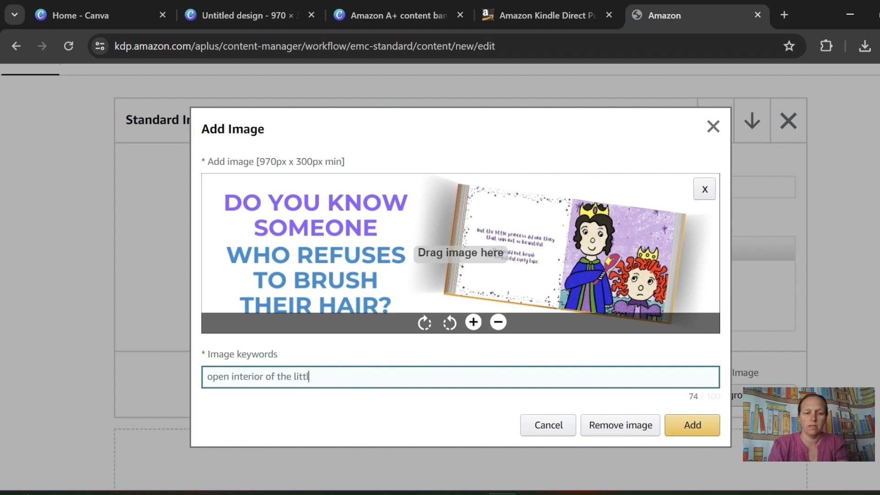
type("e princess who ")
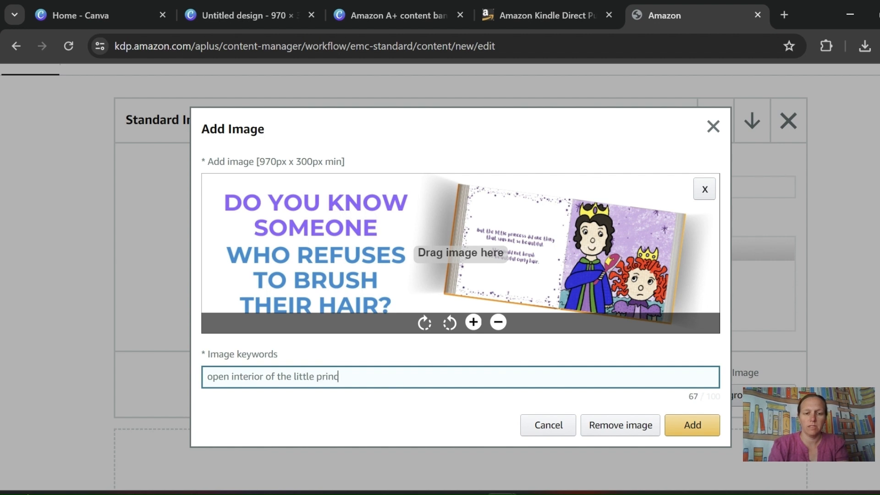
type("wouldn't")
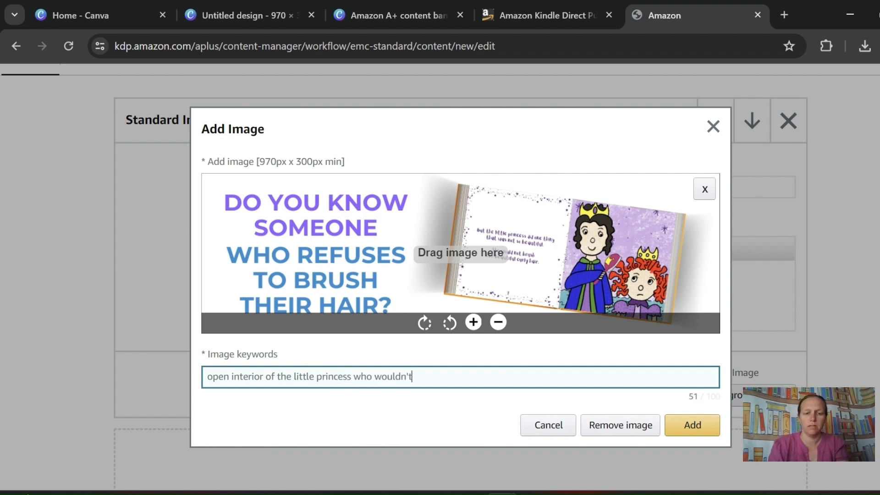
type(" brush her hair")
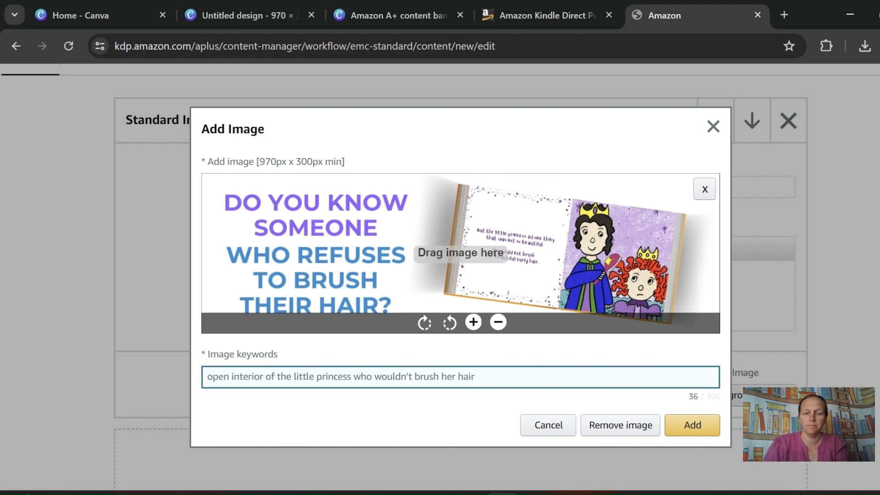
- Insert the banner as the module's background image and add another Standard Image & Light Text Overlay module below it
key("Return")
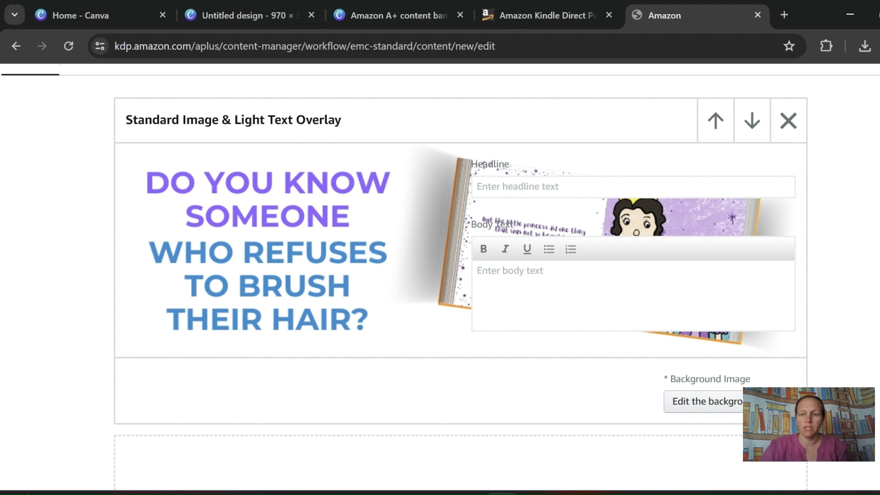
scroll(461, 275, "down", 3)
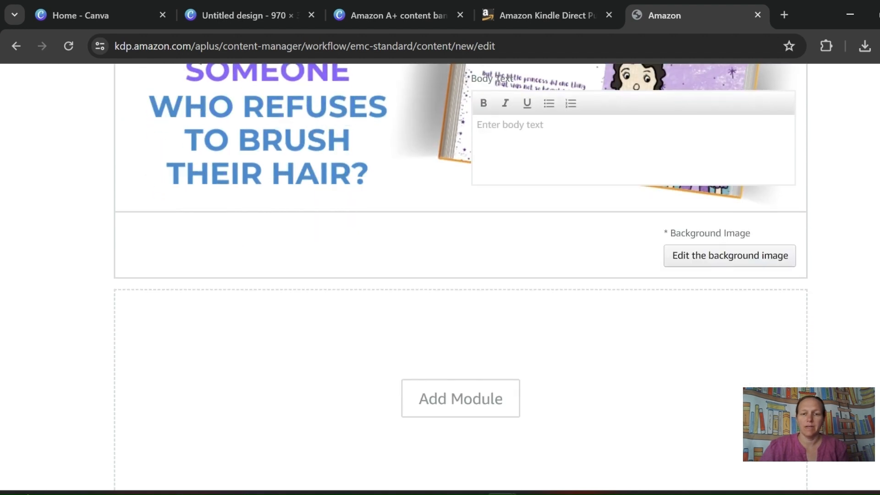
left_click(461, 398)
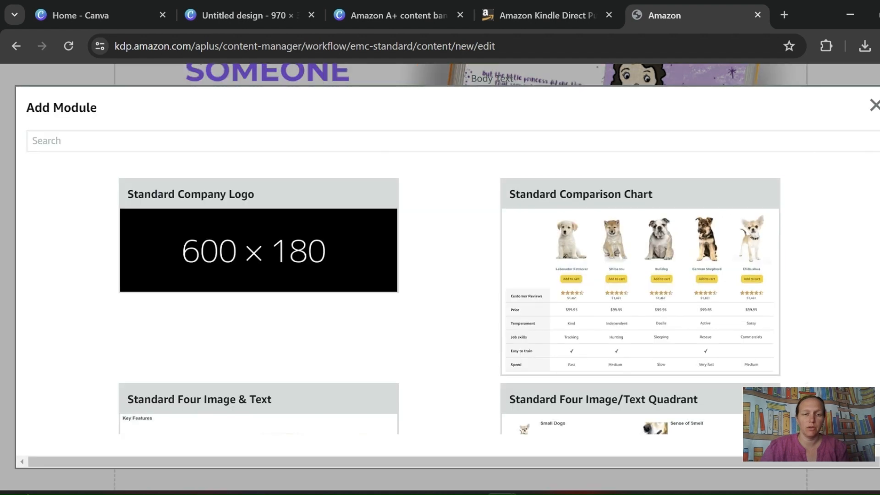
scroll(449, 303, "down", 5)
left_click(640, 321)
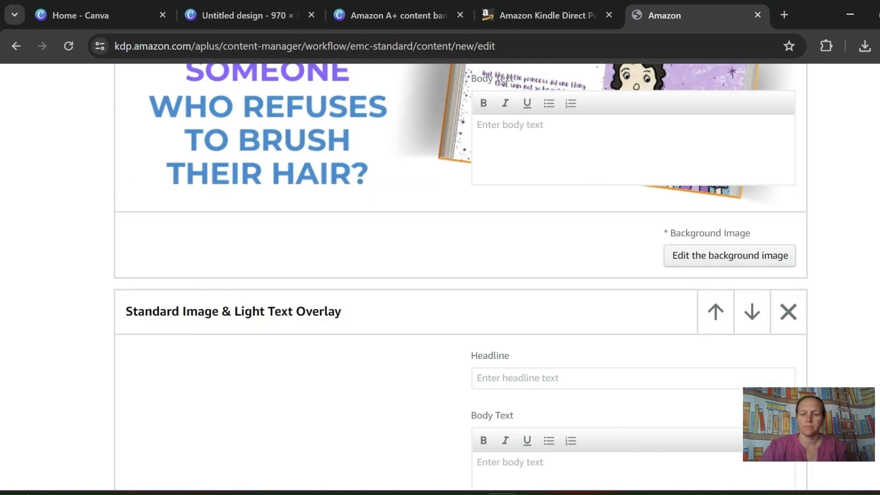
- Open the background image upload of the newly added Standard Image & Light Text Overlay module
scroll(460, 276, "down", 1)
scroll(461, 277, "down", 2)
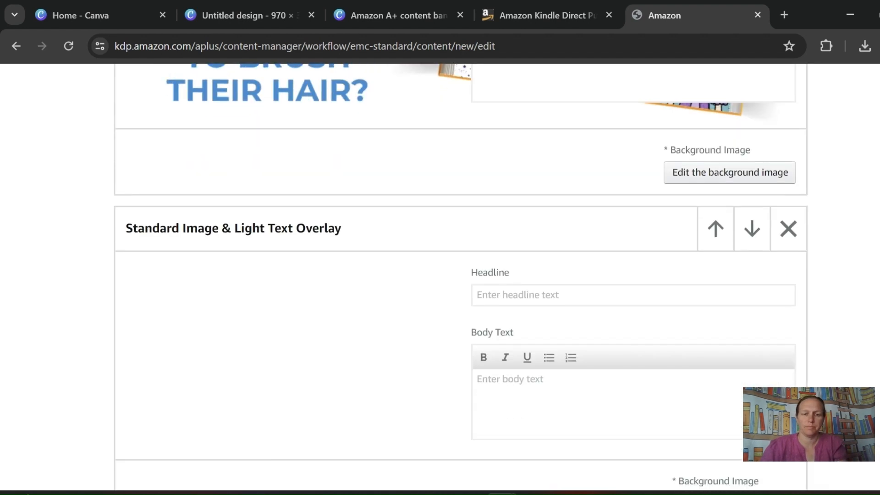
left_click(734, 367)
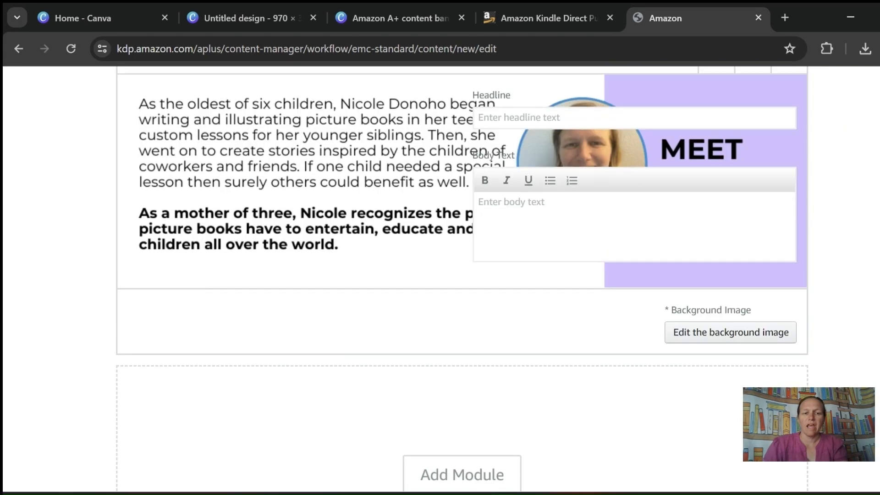
- Preview the PrincessHair content in mobile view and check all of its banners from the first to the author section
scroll(461, 277, "up", 5)
scroll(461, 277, "up", 10)
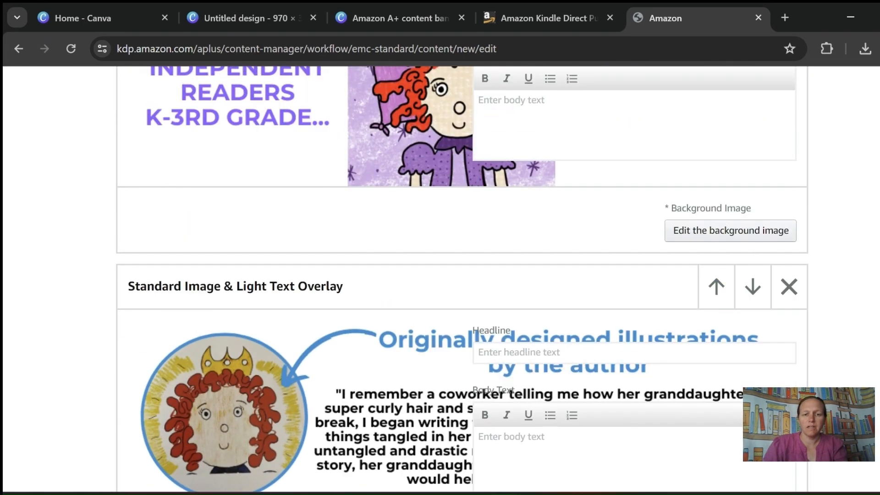
scroll(460, 277, "up", 3)
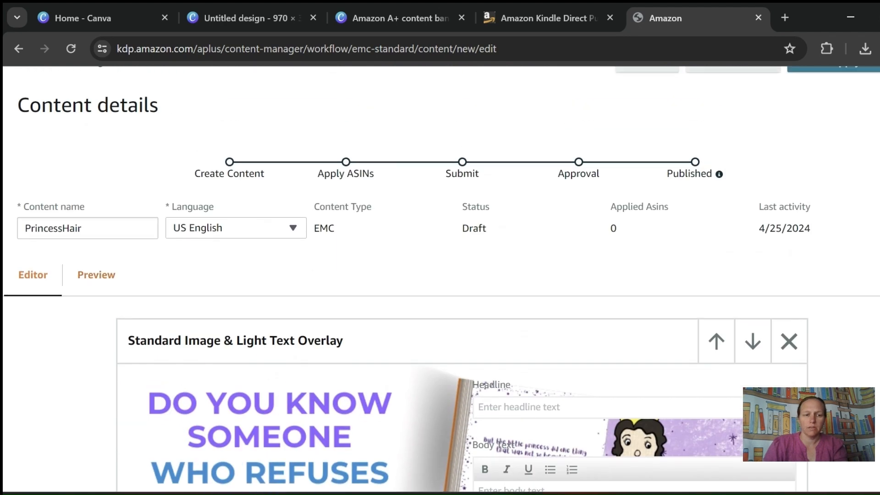
left_click(96, 274)
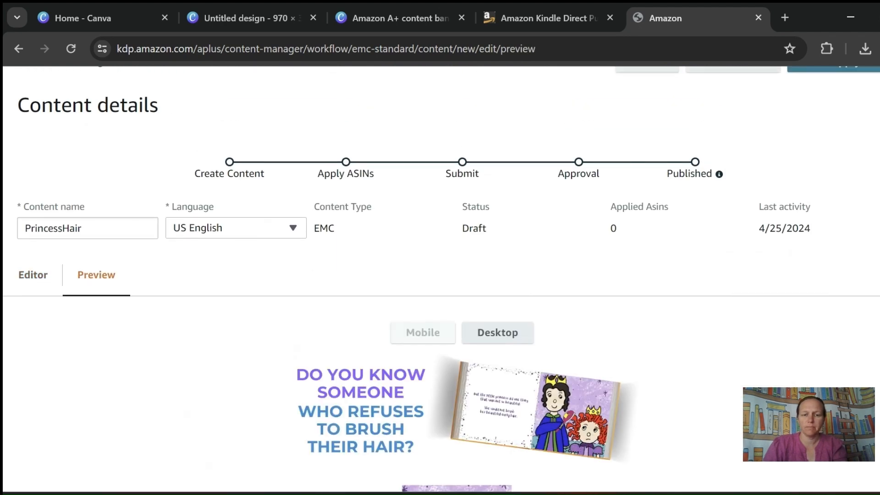
scroll(461, 277, "down", 3)
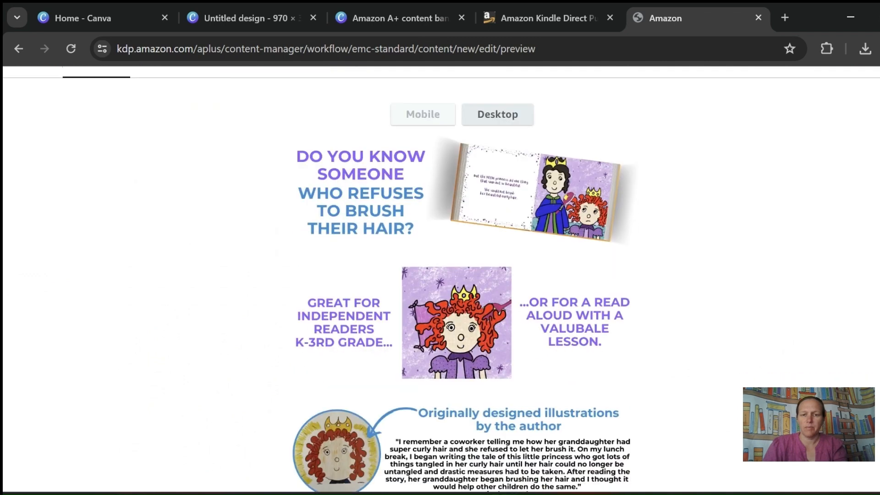
scroll(461, 277, "down", 2)
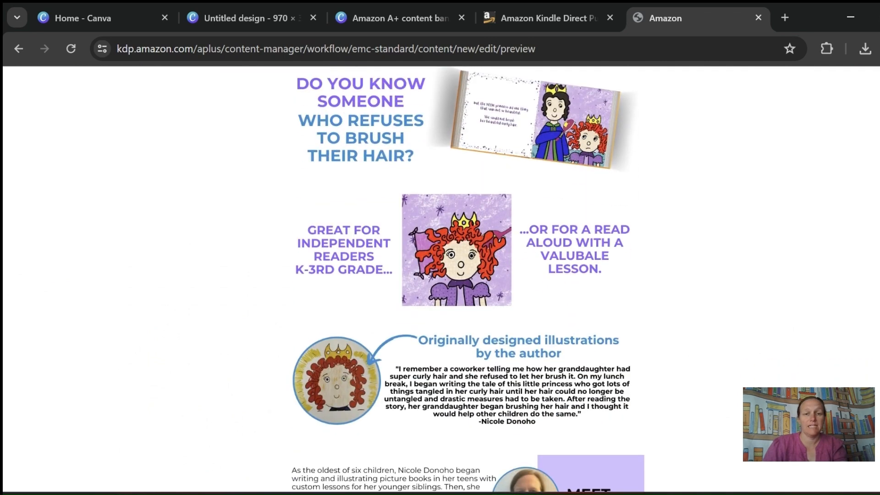
scroll(461, 277, "down", 4)
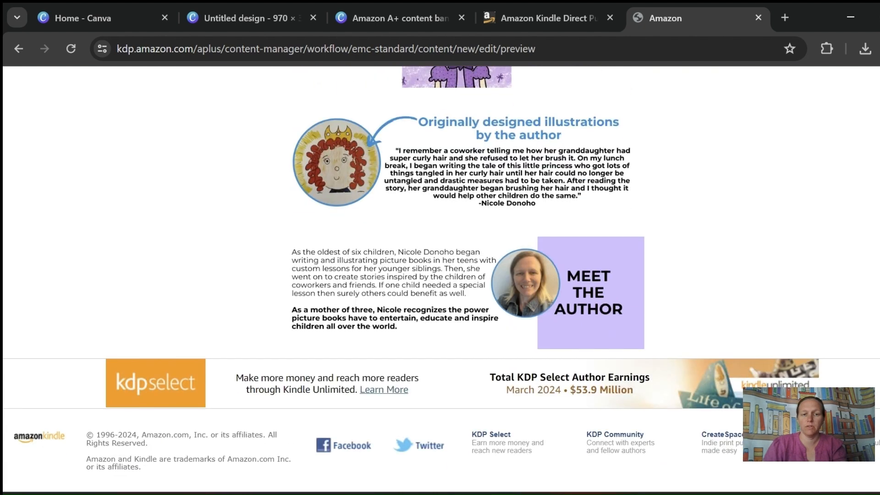
scroll(461, 277, "up", 4)
scroll(461, 277, "up", 1)
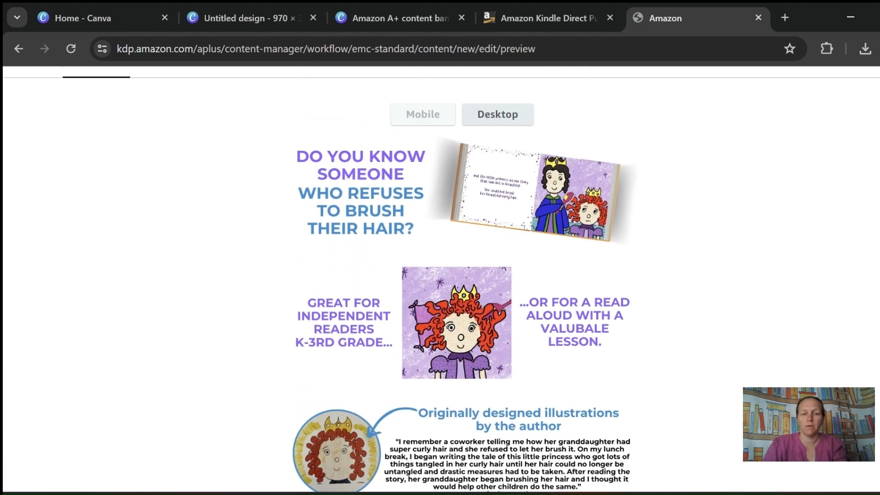
- Check the banners in the desktop preview and switch back to the mobile preview
left_click(498, 115)
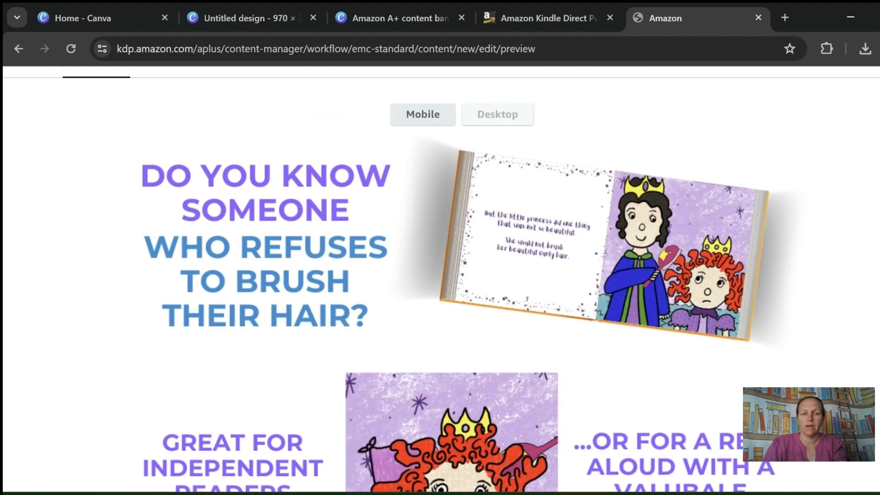
scroll(441, 279, "down", 8)
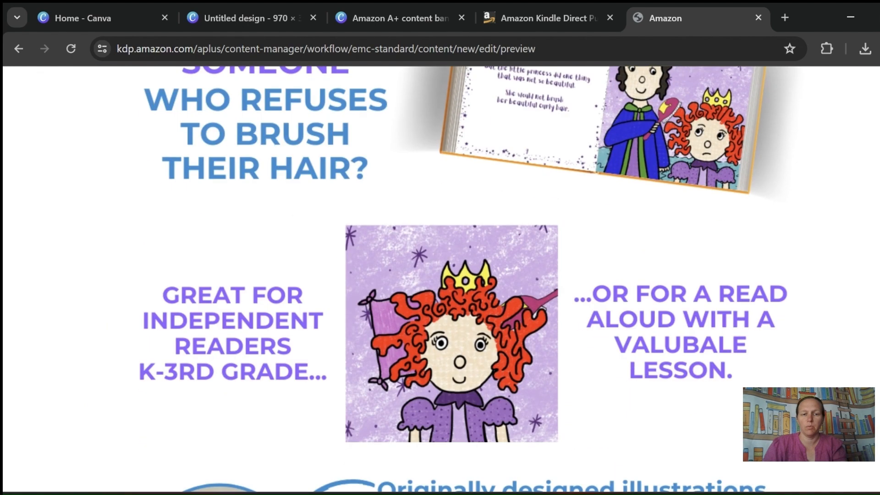
scroll(441, 279, "up", 8)
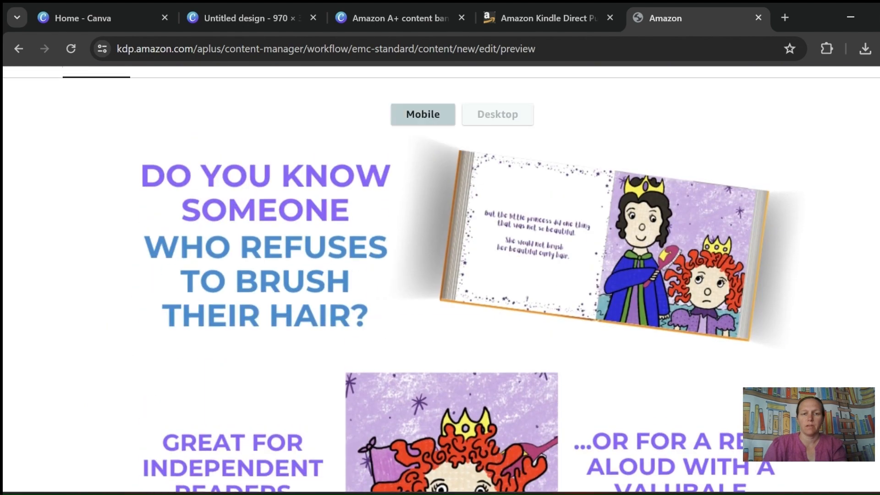
left_click(422, 114)
scroll(422, 114, "down", 5)
scroll(441, 280, "up", 10)
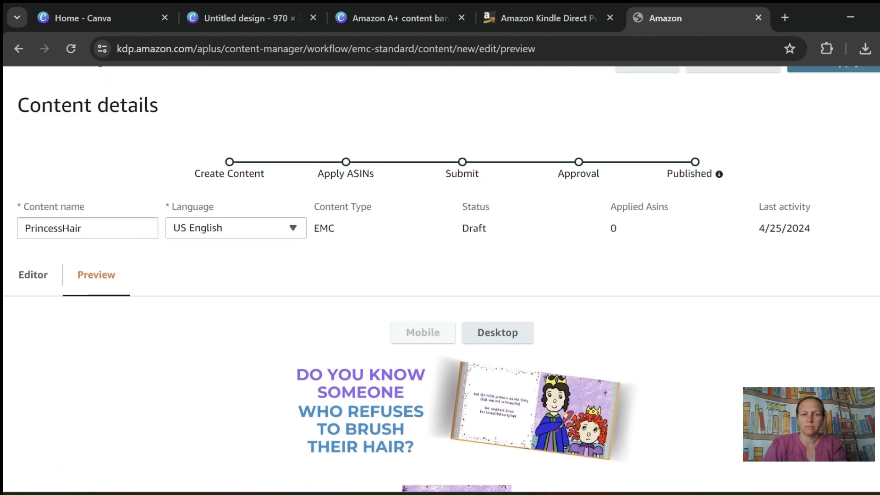
- Proceed to the Apply ASINs stage and start a search for the ASIN to add
scroll(441, 280, "up", 4)
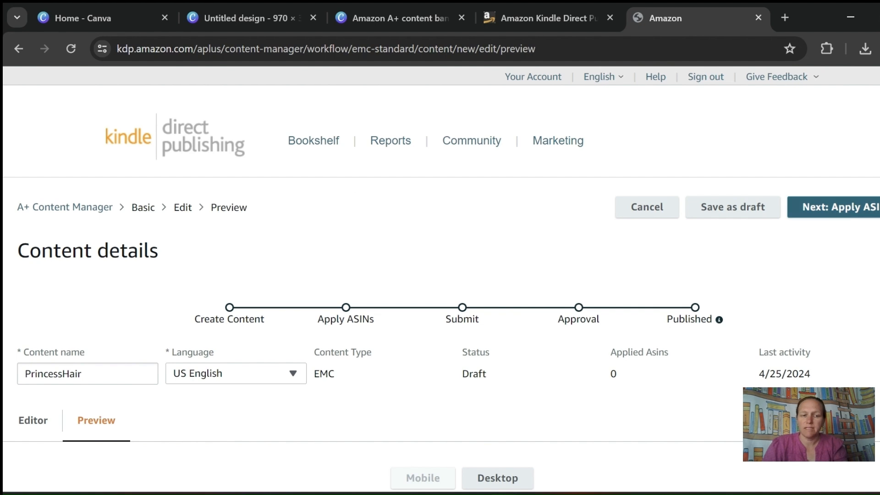
left_click(840, 208)
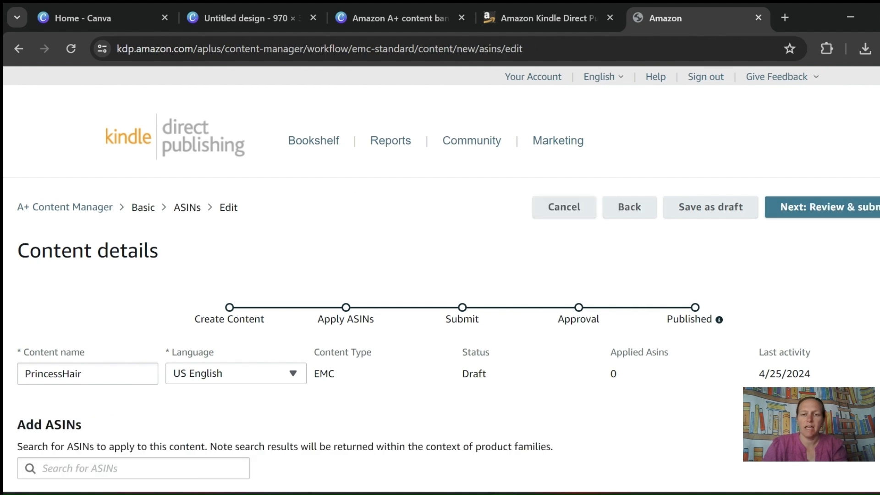
scroll(442, 280, "down", 3)
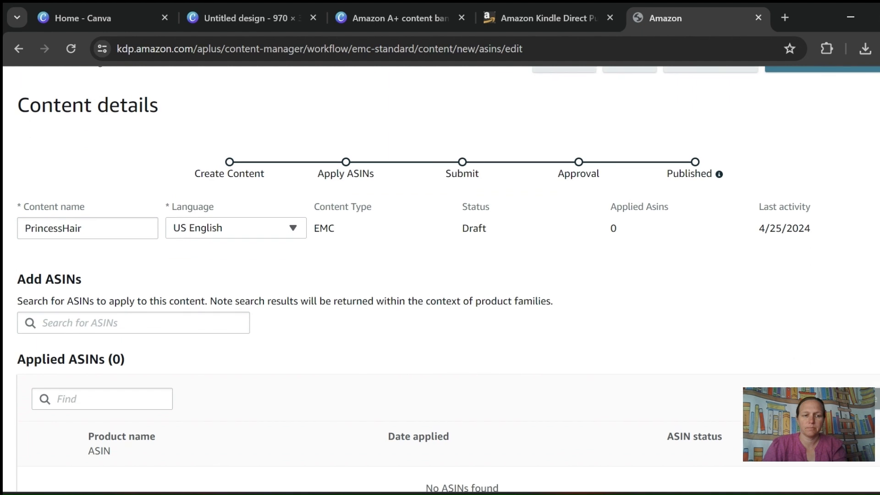
left_click(134, 323)
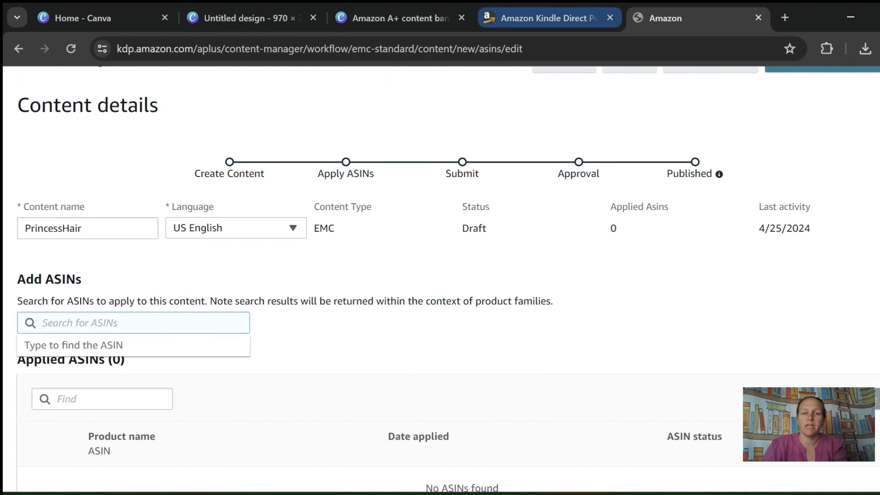
- Switch to the KDP Bookshelf and copy the paperback ASIN of the "The Little Princess Who Wouldn't Br..." title
left_click(545, 18)
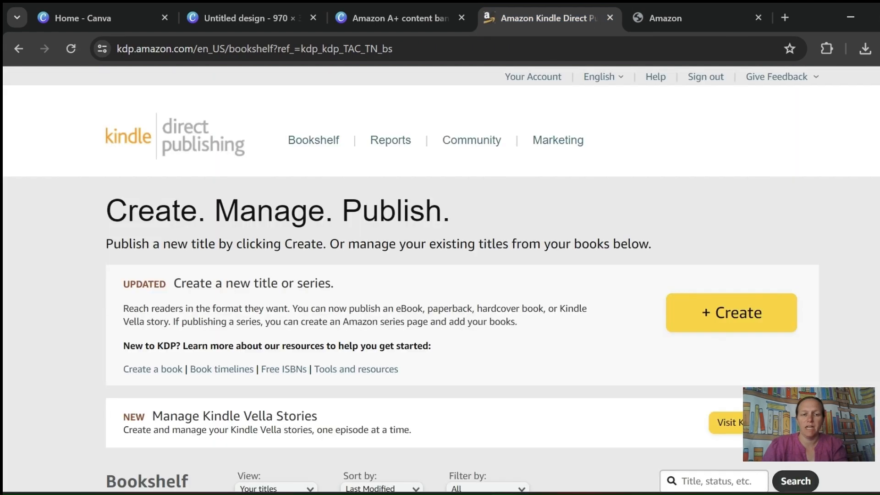
scroll(459, 275, "down", 20)
scroll(458, 275, "down", 3)
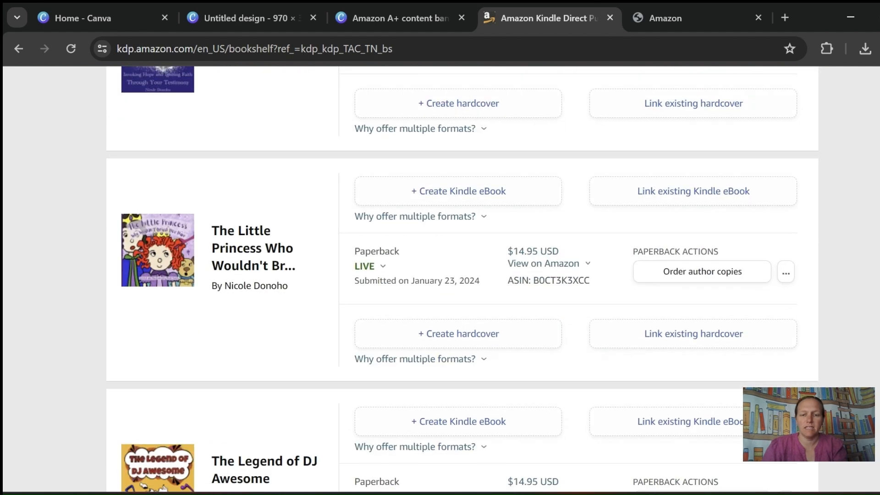
left_click_drag(589, 280, 533, 280)
key("ctrl+c")
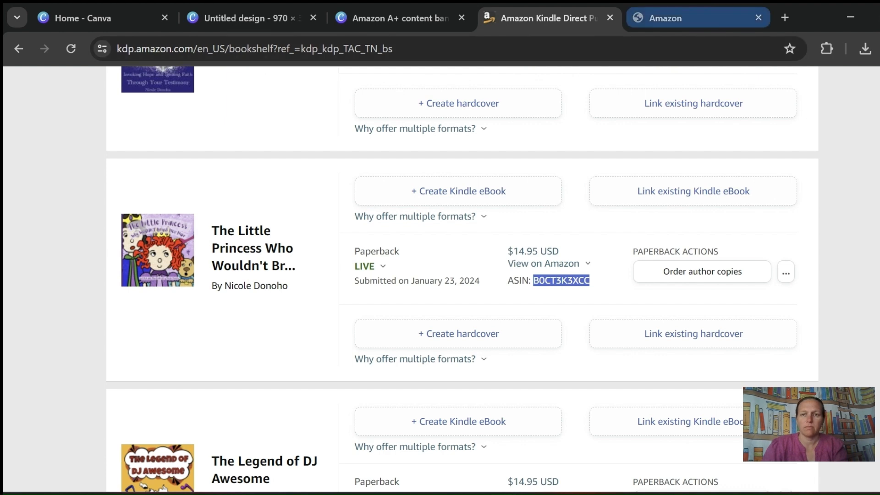
- Return to the A+ Content Manager, search for ASIN B0CT3K3XCC and choose The Little Princess Who Wouldn't Brush Her Hair
left_click(664, 18)
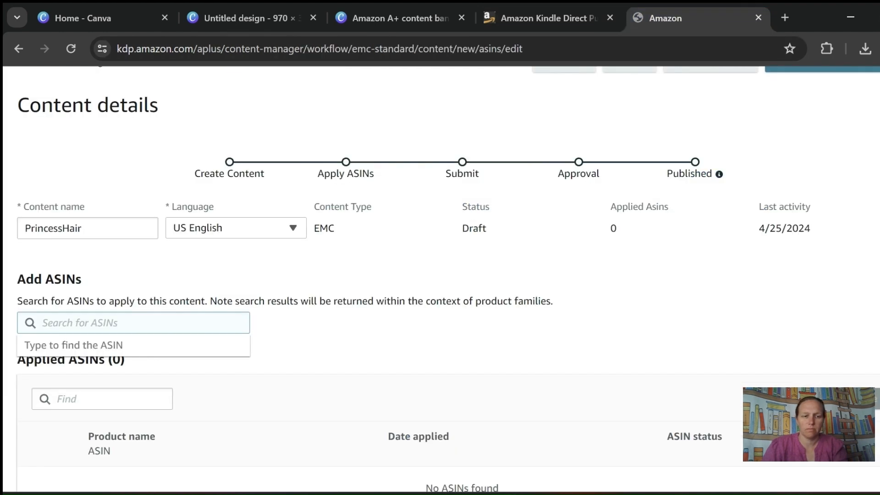
key("ctrl+v")
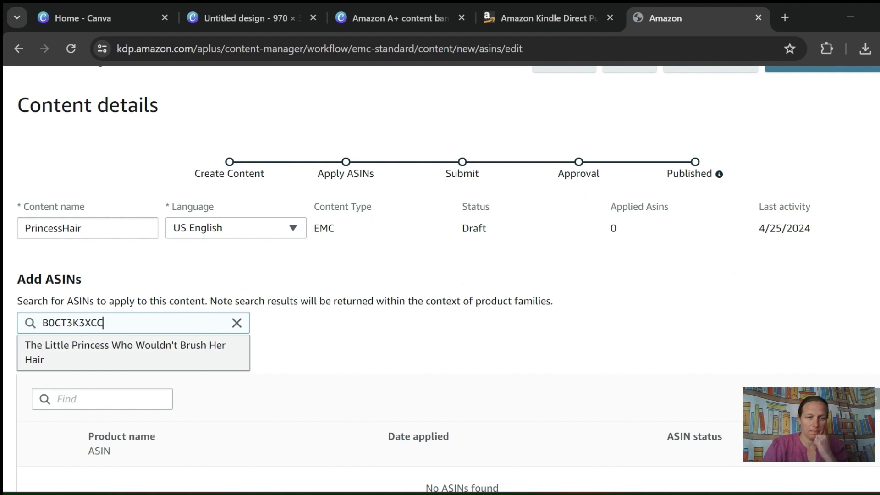
left_click(133, 352)
scroll(440, 280, "down", 1)
scroll(440, 279, "down", 1)
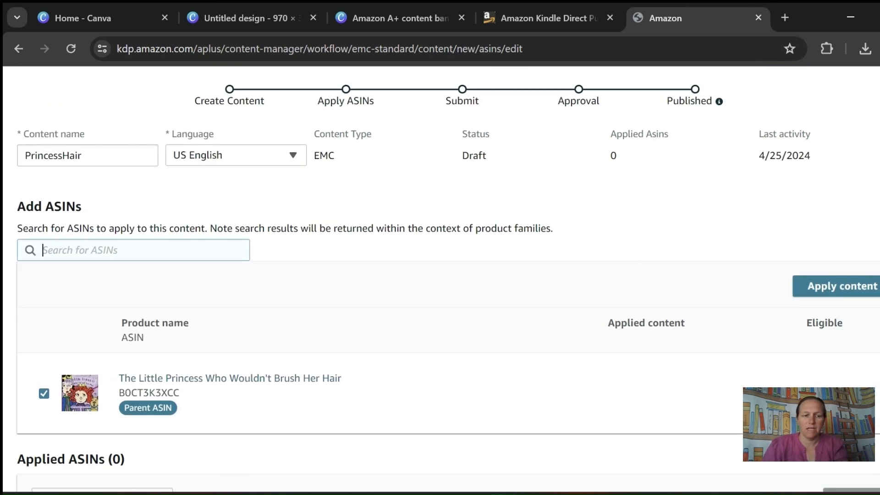
- Apply the content to The Little Princess Who Wouldn't Brush Her Hair and check the Applied ASINs list
scroll(440, 280, "down", 1)
scroll(440, 280, "down", 2)
scroll(440, 280, "up", 3)
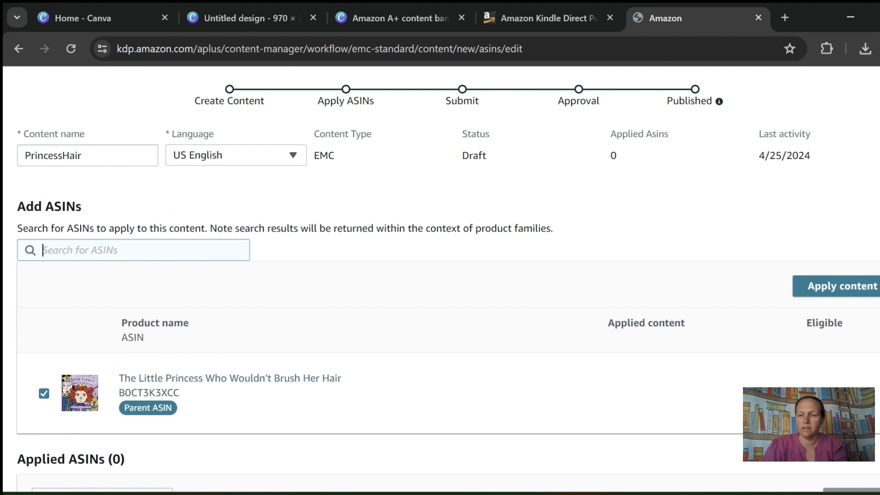
left_click(843, 287)
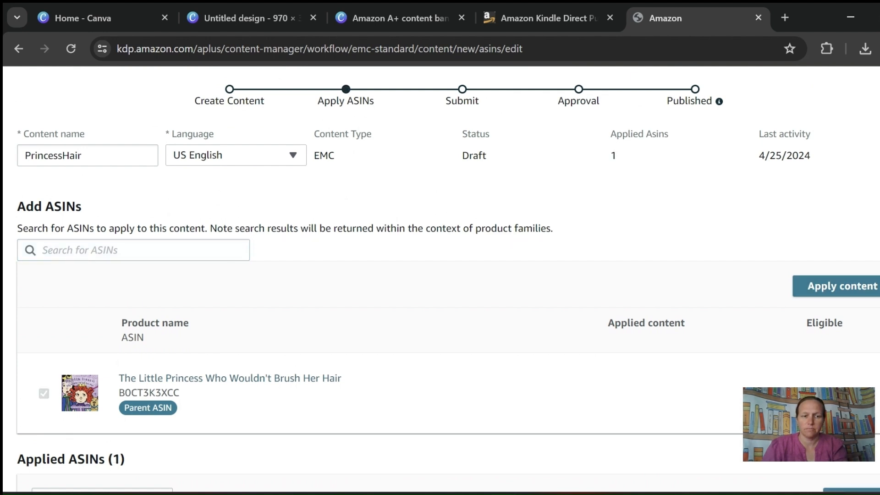
scroll(440, 275, "down", 6)
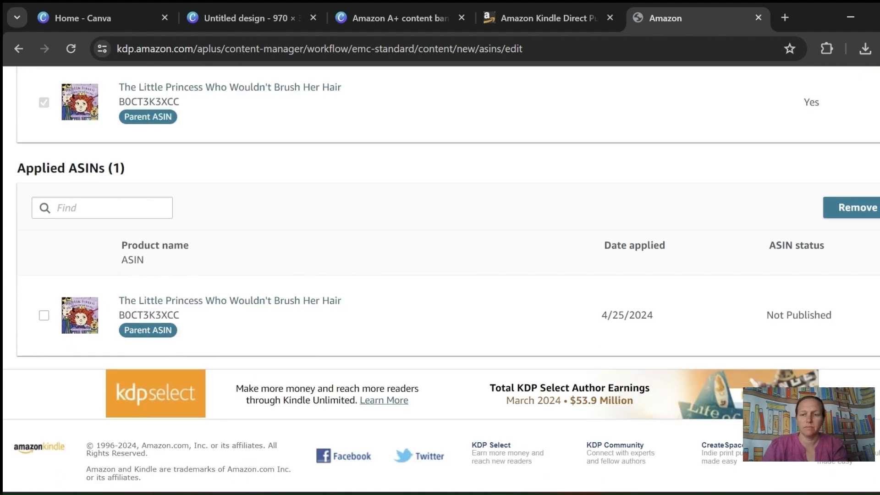
- Proceed to the review and submit stage and check the banner preview and the applied ASIN
scroll(441, 280, "up", 8)
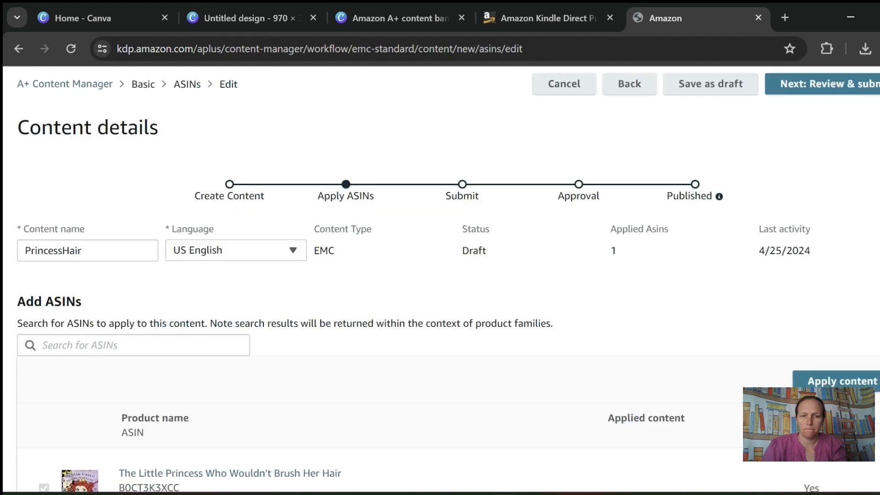
left_click(820, 84)
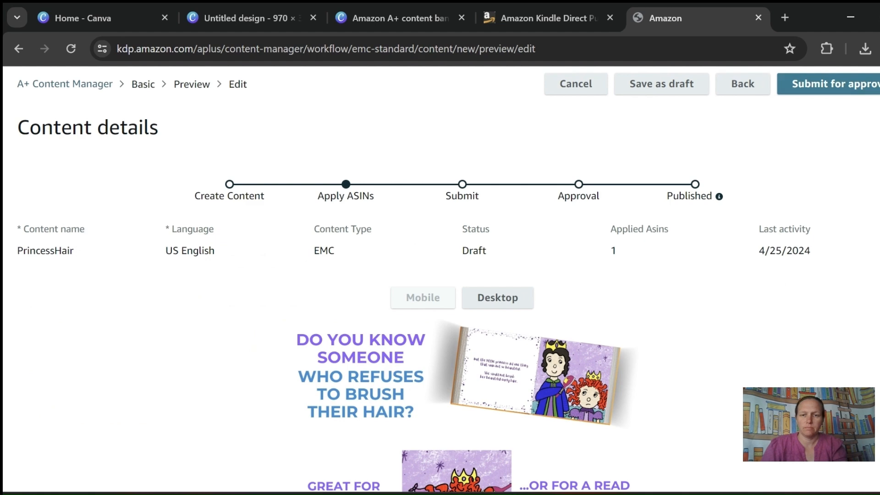
scroll(440, 279, "down", 12)
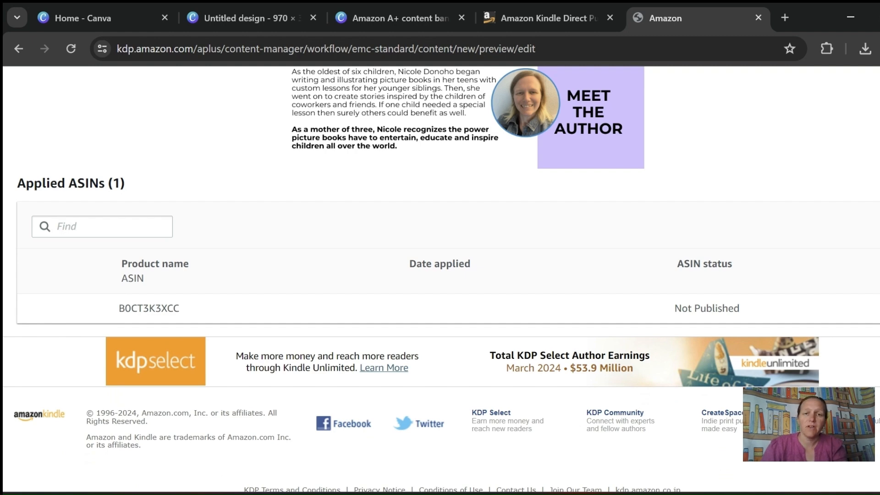
scroll(440, 280, "up", 3)
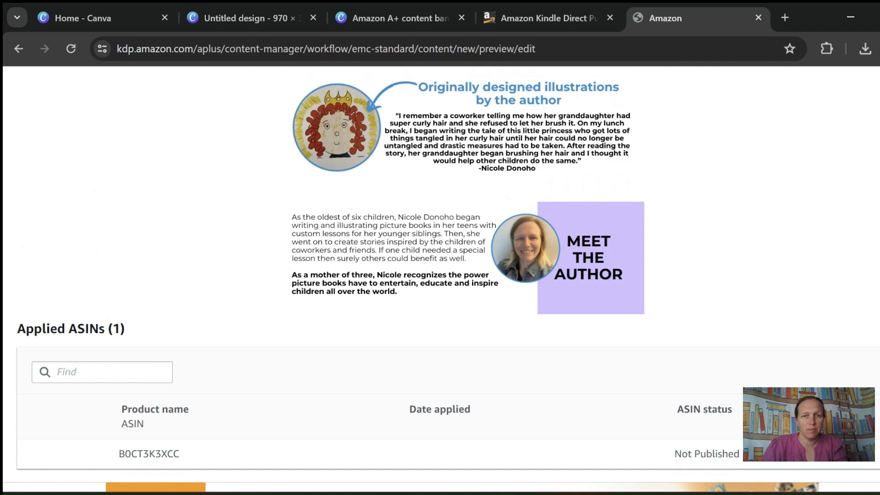
scroll(440, 275, "down", 1)
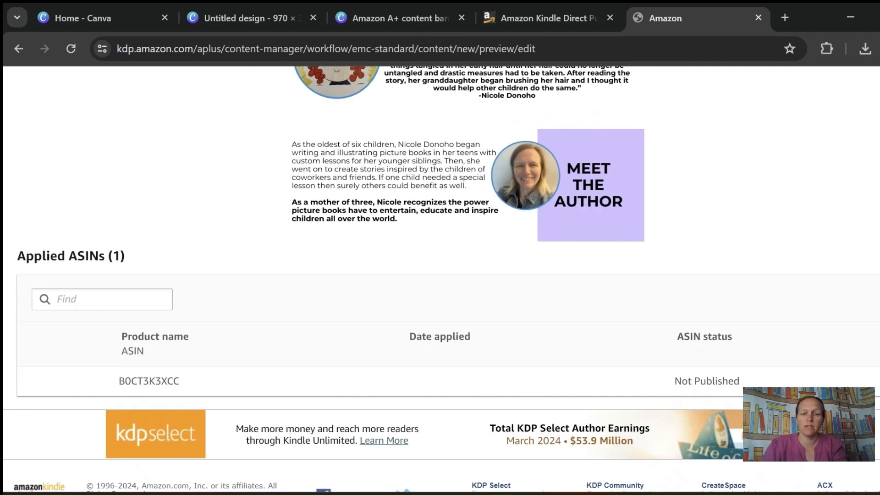
- Submit the PrincessHair A+ content for approval and confirm the submission
scroll(441, 275, "up", 1)
scroll(440, 275, "up", 10)
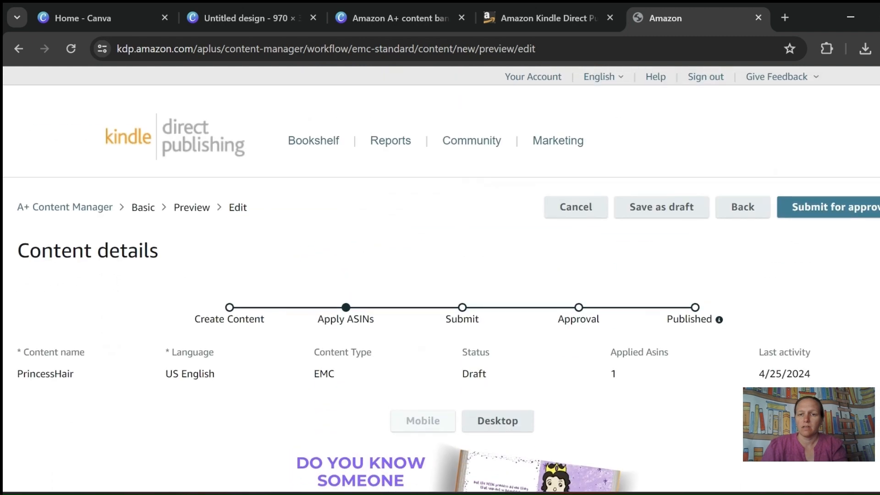
left_click(836, 208)
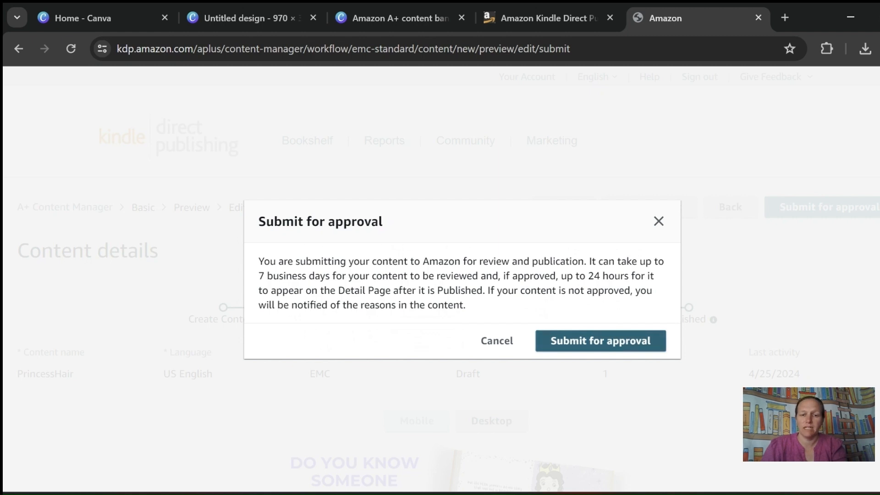
left_click(601, 341)
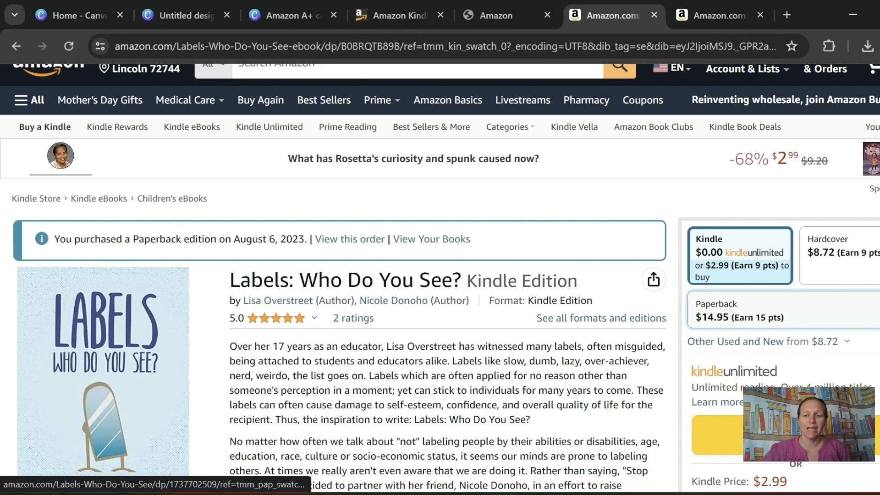
- Examine the From the Publisher banners on the Kindle edition page of Labels: Who Do You See? on Amazon.com
scroll(440, 275, "down", 20)
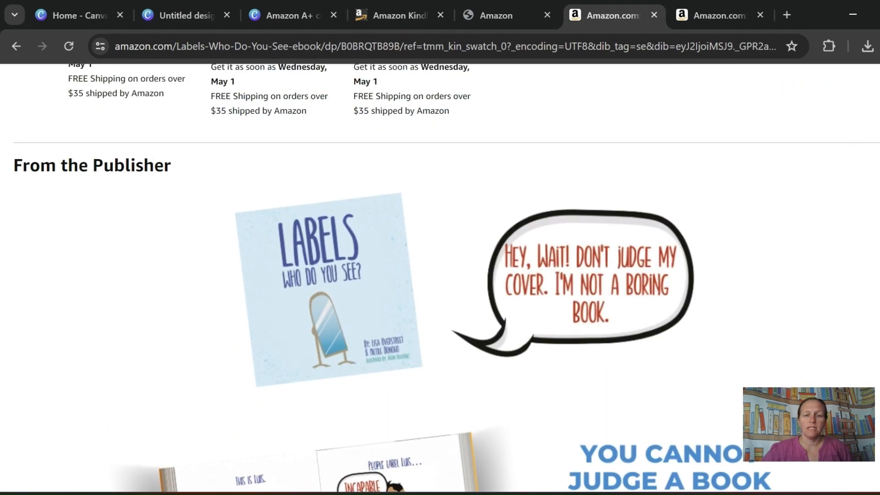
scroll(440, 275, "down", 10)
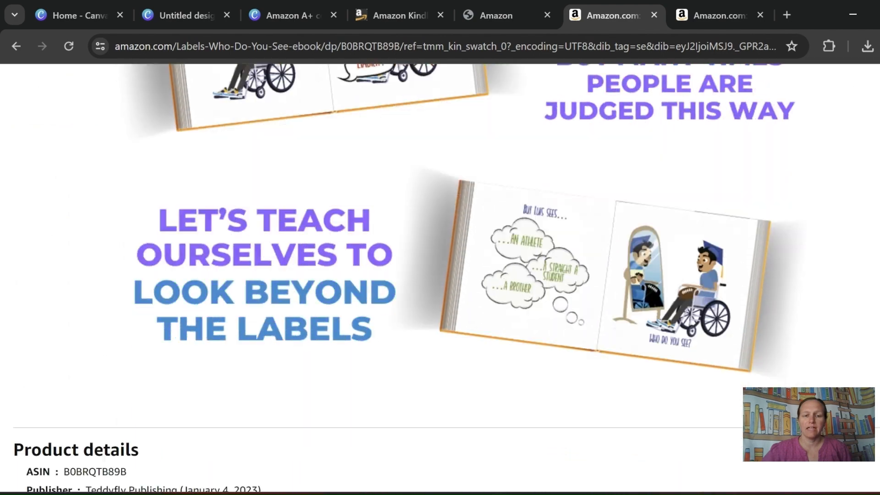
scroll(440, 275, "up", 13)
scroll(440, 275, "up", 15)
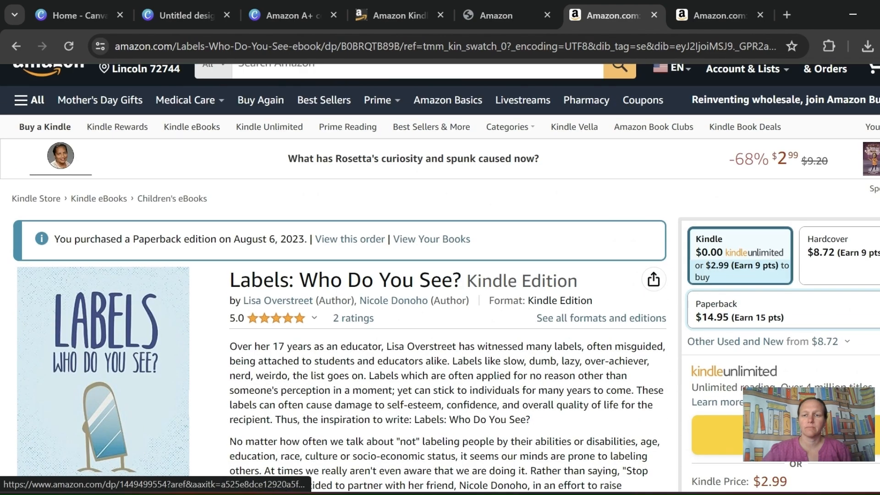
- Open the paperback edition of Labels: Who Do You See? and check its page for the From the Publisher banners
left_click(740, 311)
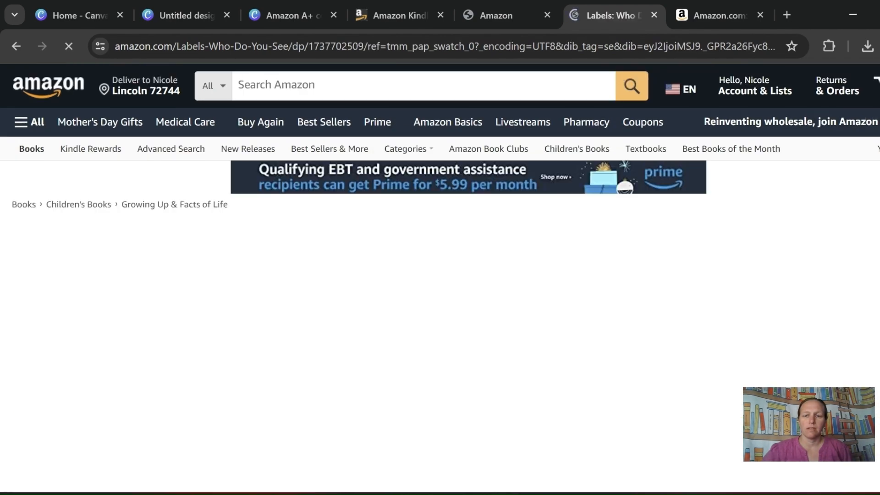
scroll(440, 275, "down", 5)
scroll(440, 275, "down", 20)
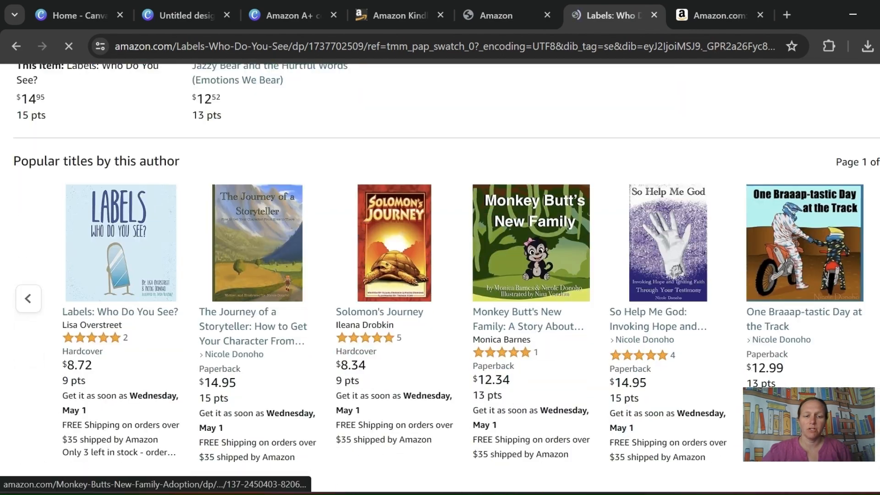
scroll(440, 275, "down", 9)
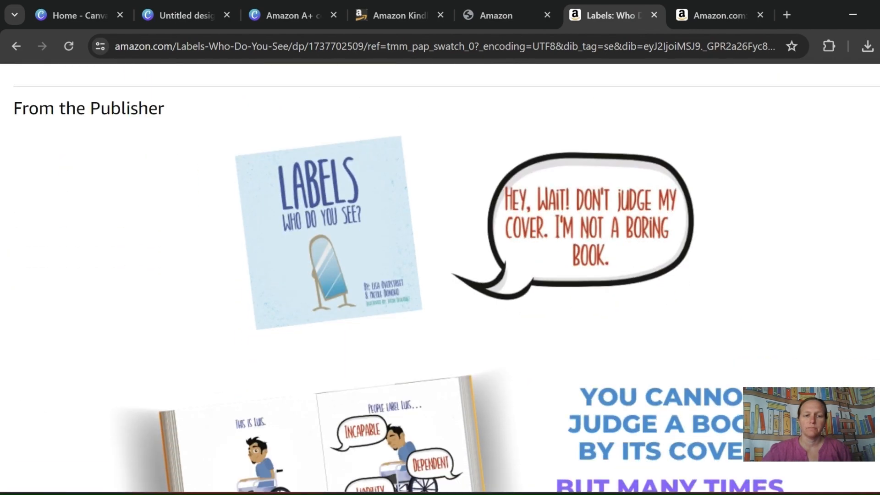
scroll(440, 275, "up", 20)
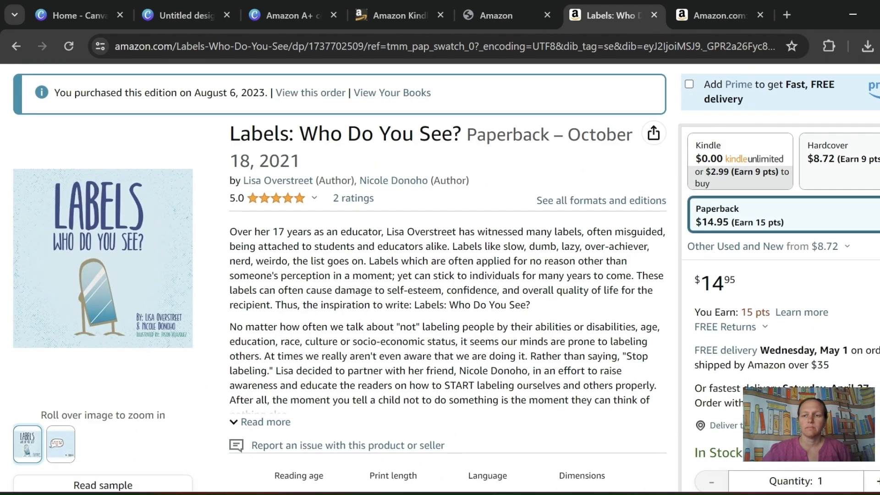
- Open the hardcover edition of Labels: Who Do You See? and look through its page for a From the Publisher section
left_click(842, 159)
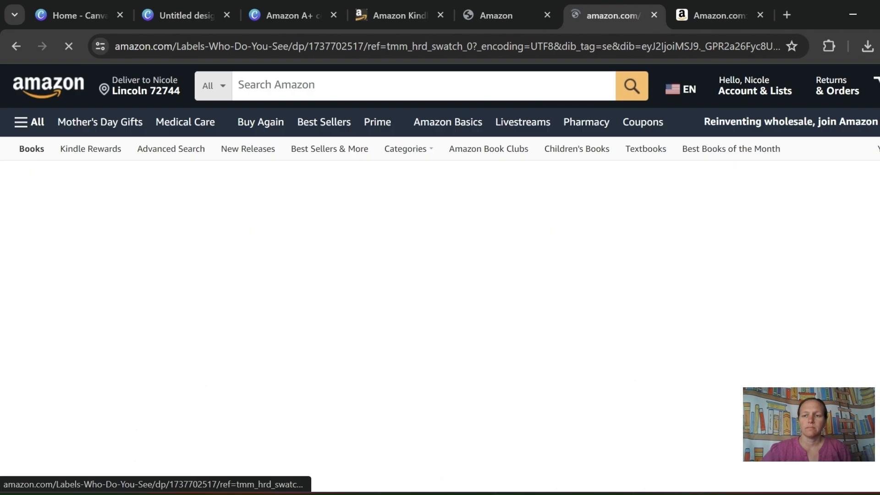
scroll(843, 158, "down", 2)
scroll(440, 276, "down", 20)
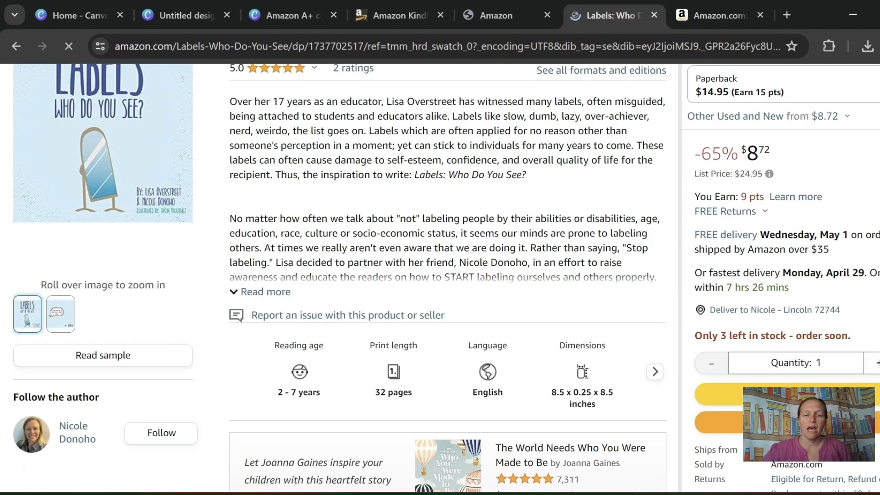
scroll(440, 275, "down", 15)
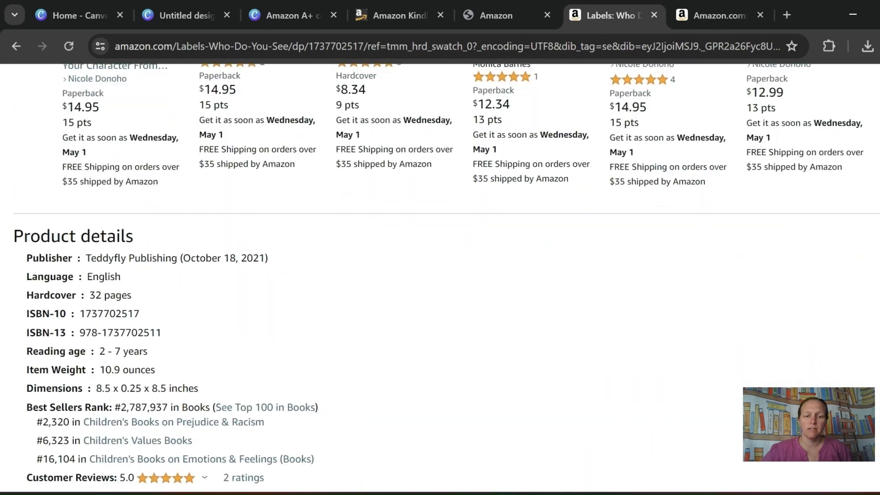
scroll(440, 275, "down", 20)
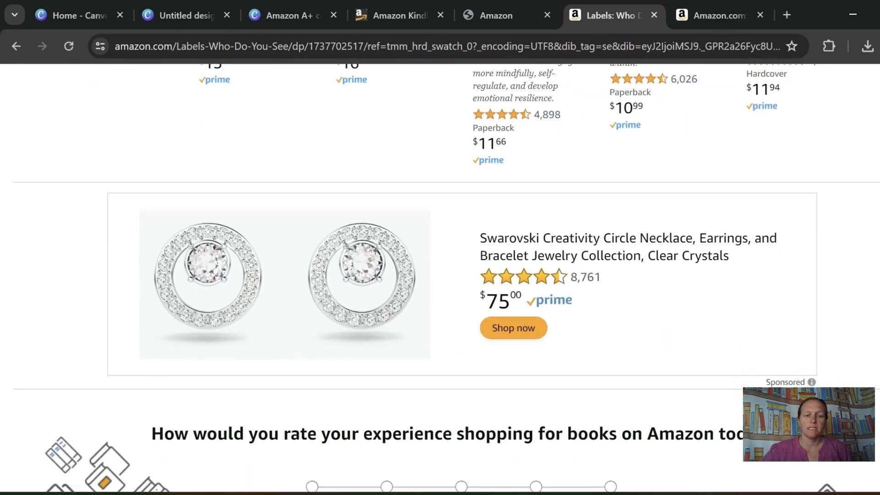
scroll(440, 275, "up", 20)
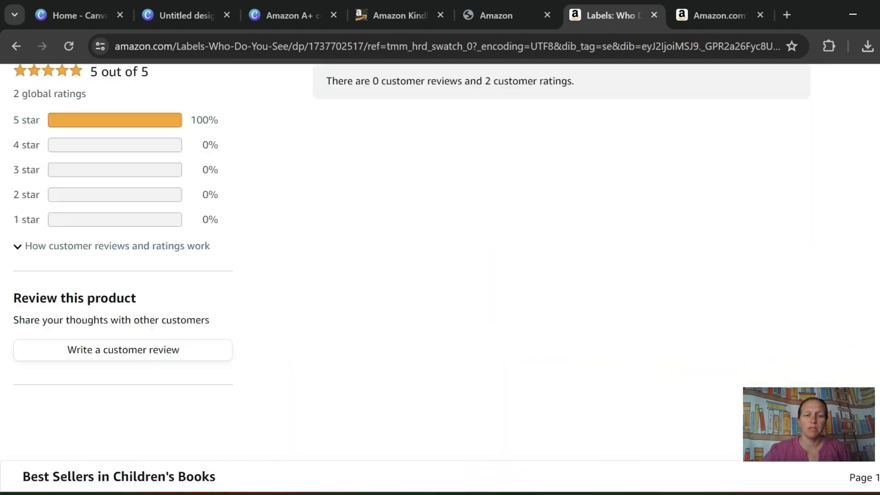
scroll(440, 275, "up", 20)
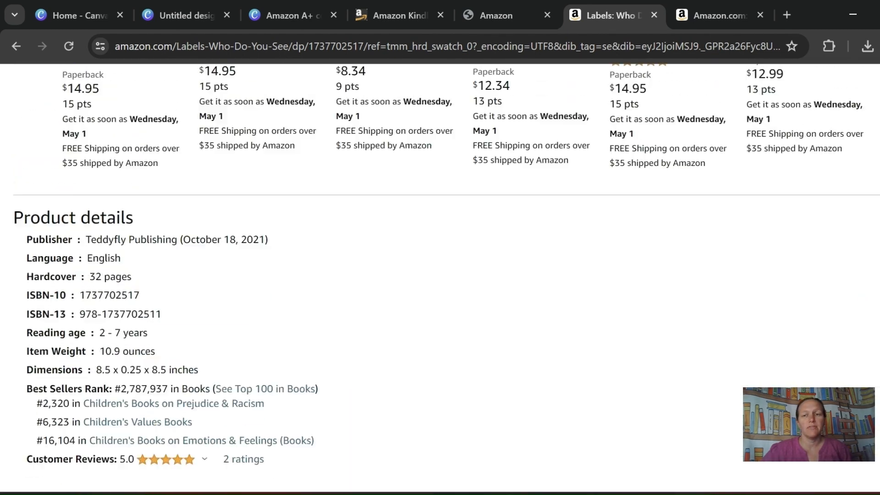
scroll(440, 276, "up", 7)
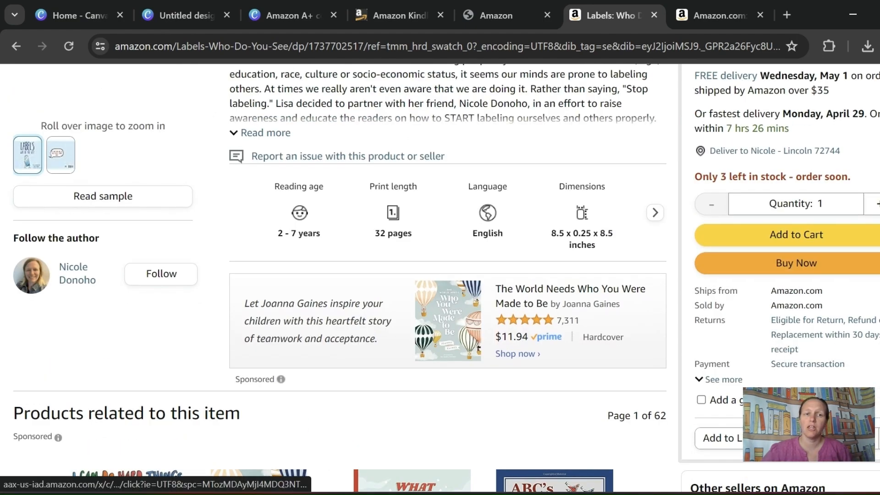
scroll(486, 294, "up", 6)
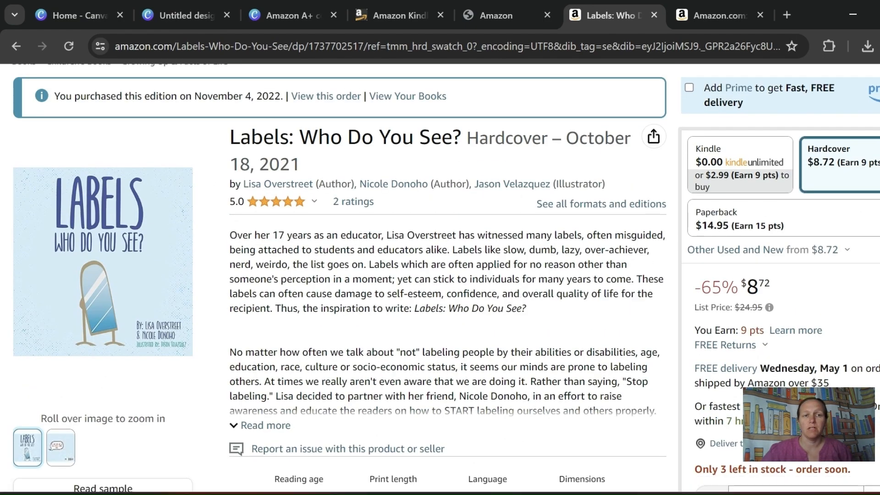
scroll(505, 294, "up", 3)
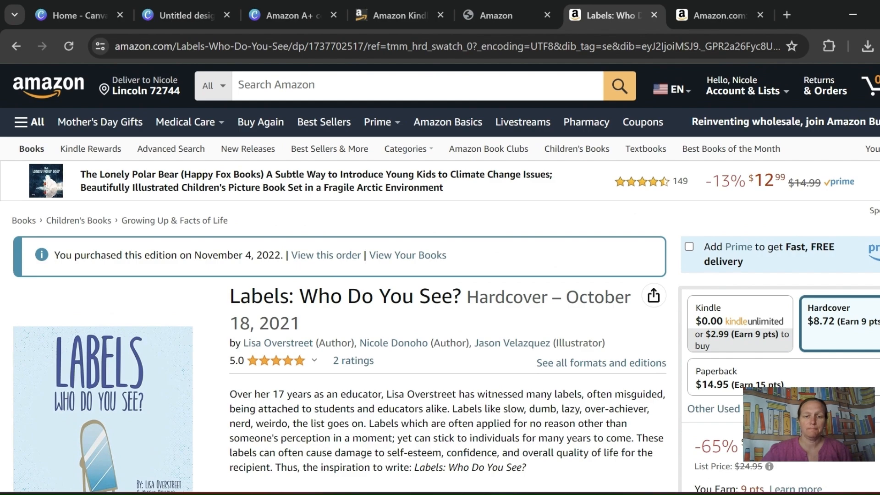